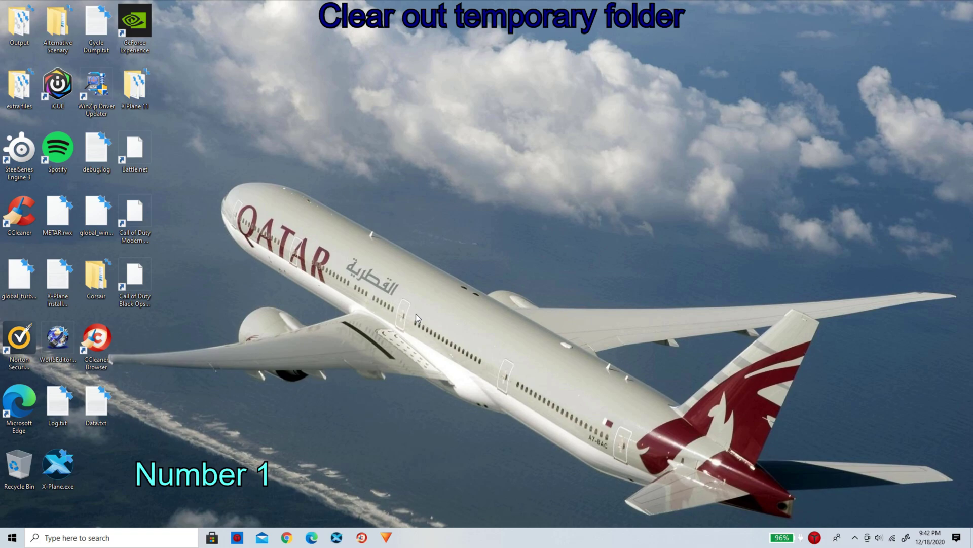
# Step: Open the %temp% folder through Windows search
pyautogui.click(130, 539)
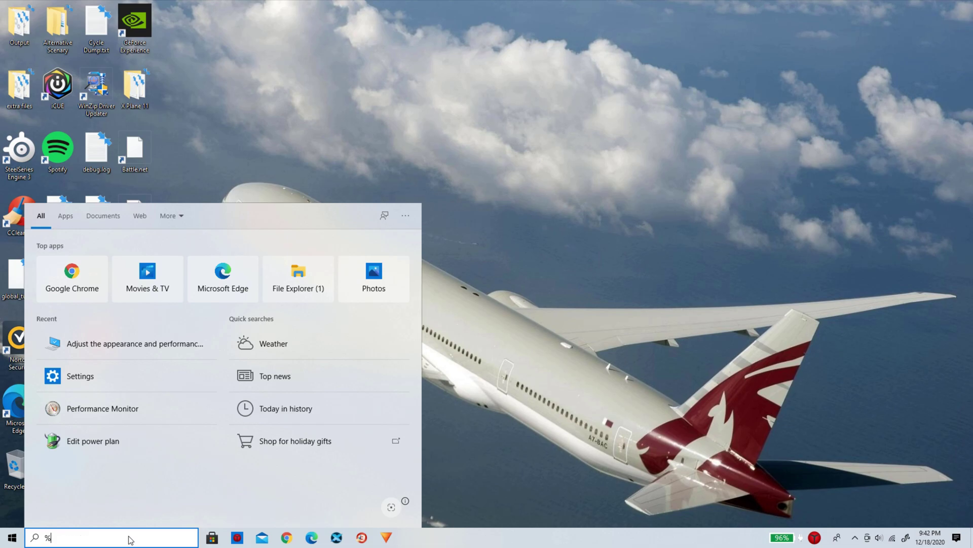
pyautogui.write('%tempt')
pyautogui.press('BackSpace')
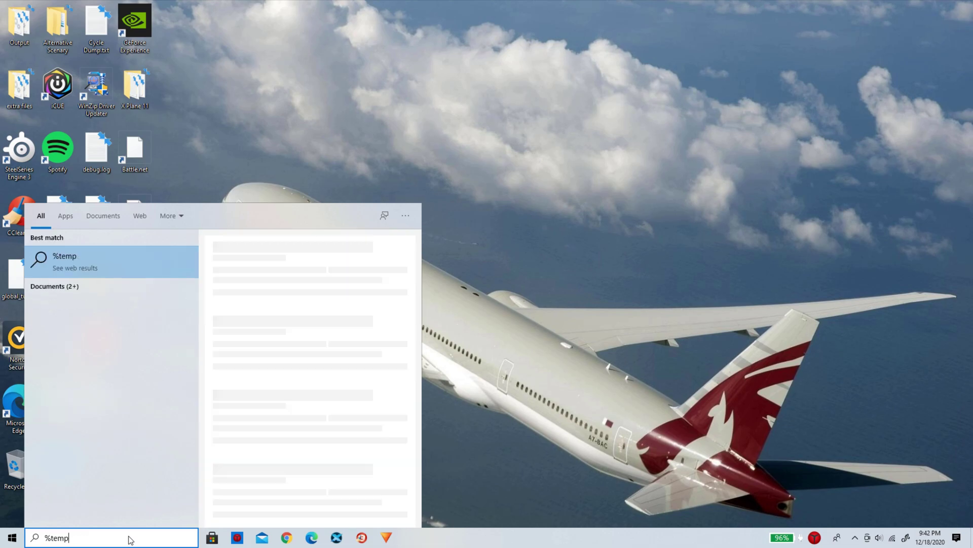
pyautogui.write('%')
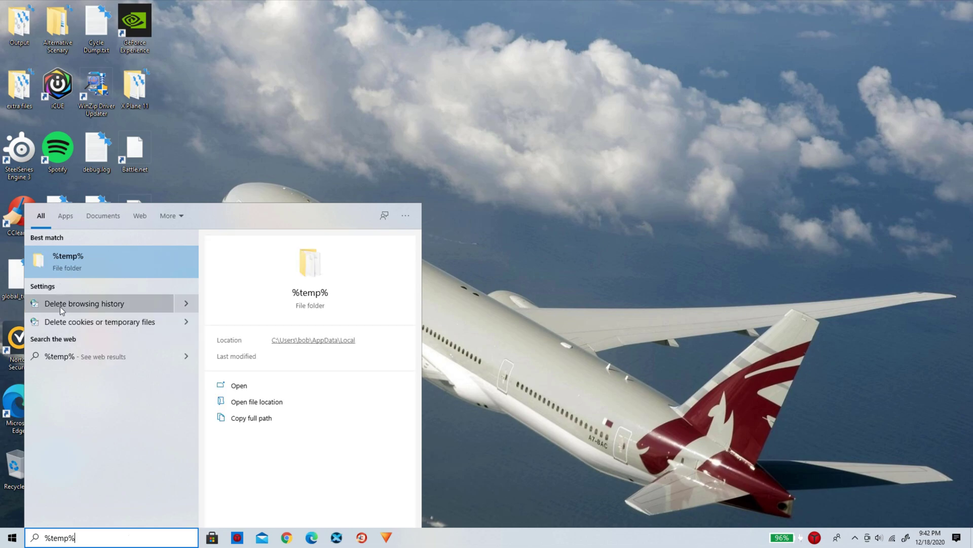
pyautogui.press('Return')
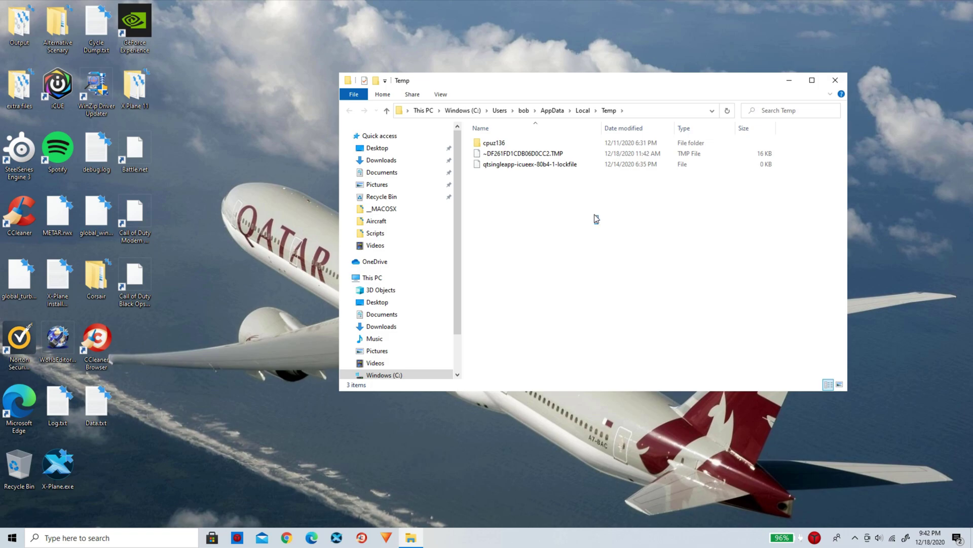
# Step: Delete the three Temp items, skipping all in-use files, then close the Temp window
pyautogui.moveTo(596, 216); pyautogui.dragTo(578, 183)
pyautogui.rightClick(577, 184)
pyautogui.click(510, 185)
pyautogui.moveTo(511, 185); pyautogui.dragTo(510, 131)
pyautogui.rightClick(510, 131)
pyautogui.click(535, 273)
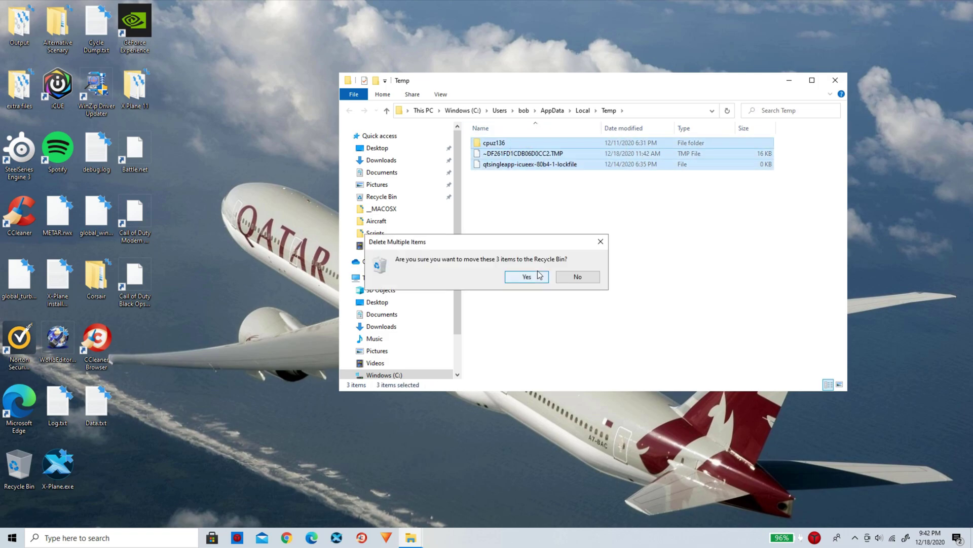
pyautogui.click(531, 277)
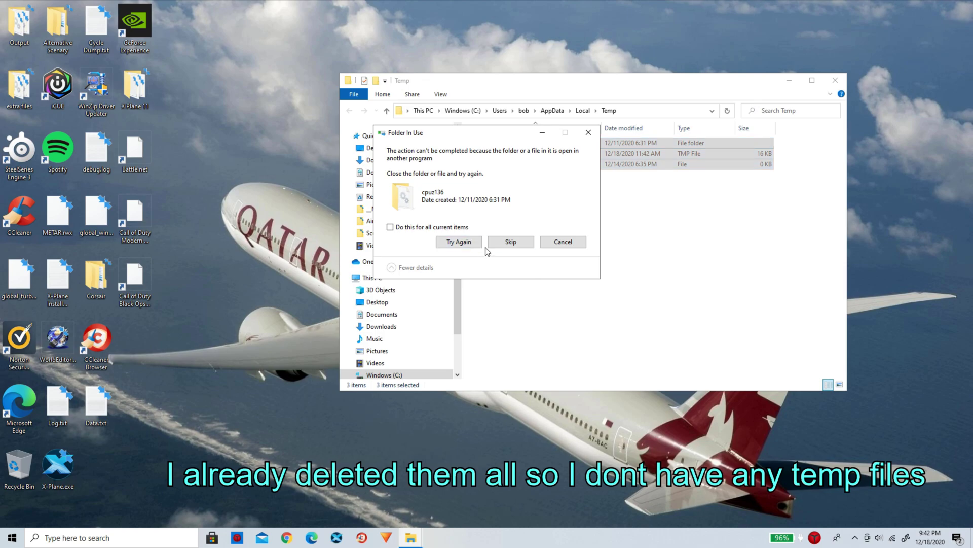
pyautogui.click(402, 226)
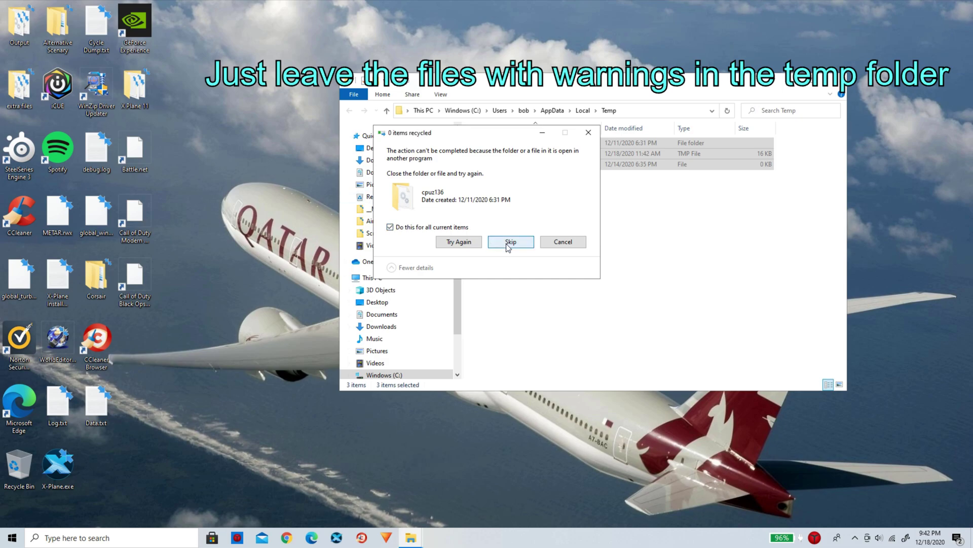
pyautogui.click(509, 242)
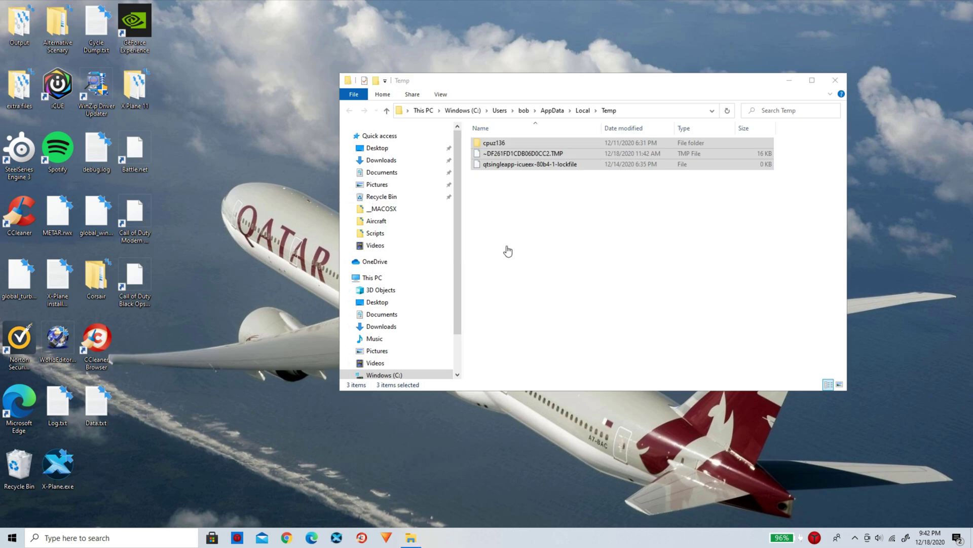
pyautogui.click(617, 200)
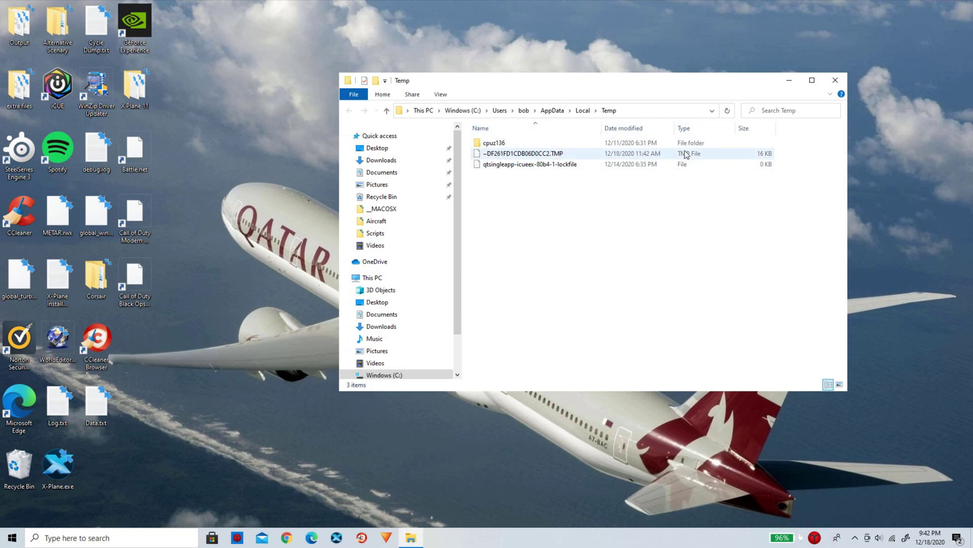
pyautogui.click(837, 80)
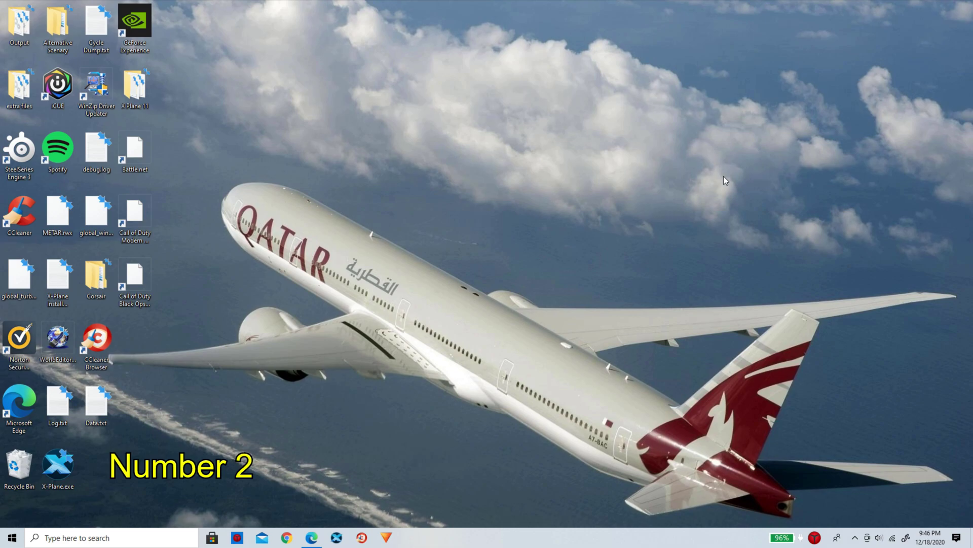
# Step: Add X-Plane.exe from the Desktop's X Plane 11 folder to Graphics settings
pyautogui.click(107, 538)
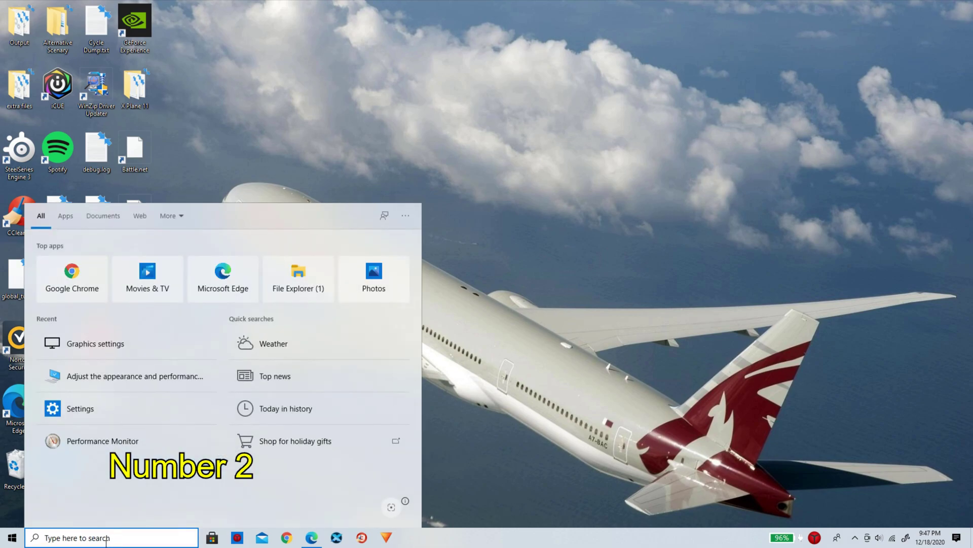
pyautogui.write('graphics')
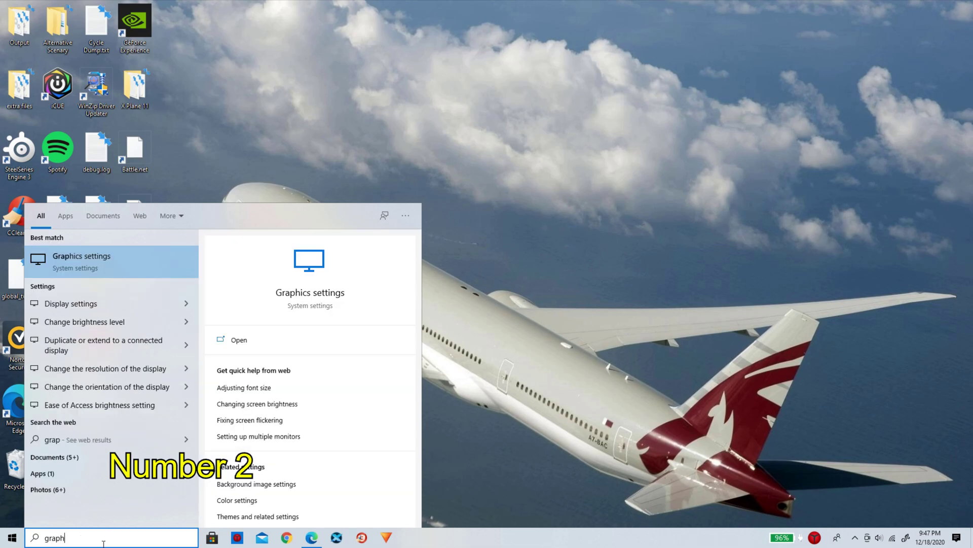
pyautogui.write(' settings')
pyautogui.press('Return')
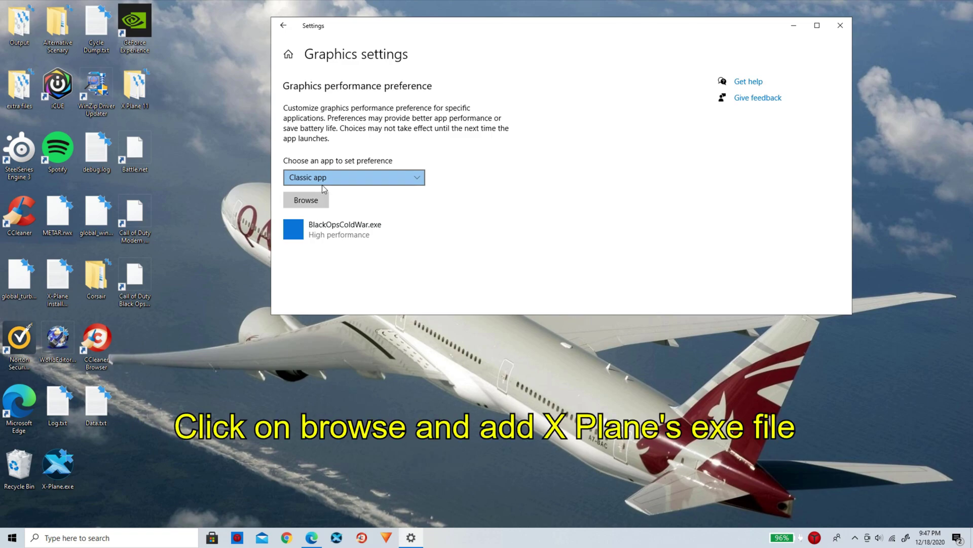
pyautogui.click(314, 205)
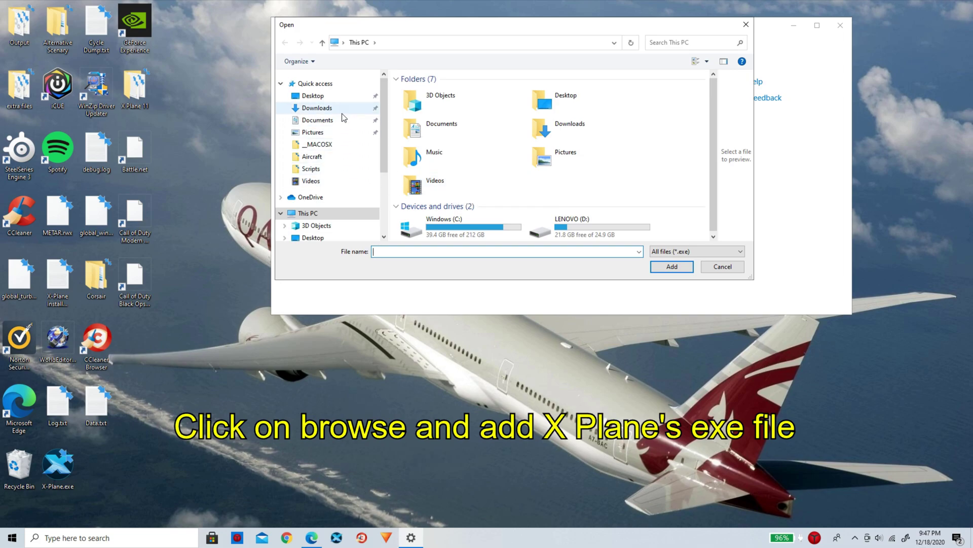
pyautogui.click(336, 96)
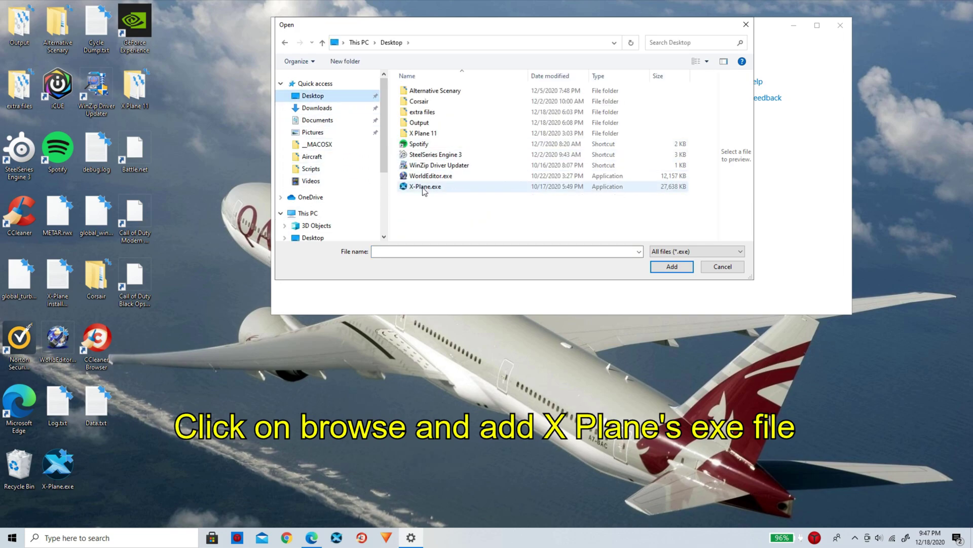
pyautogui.doubleClick(423, 133)
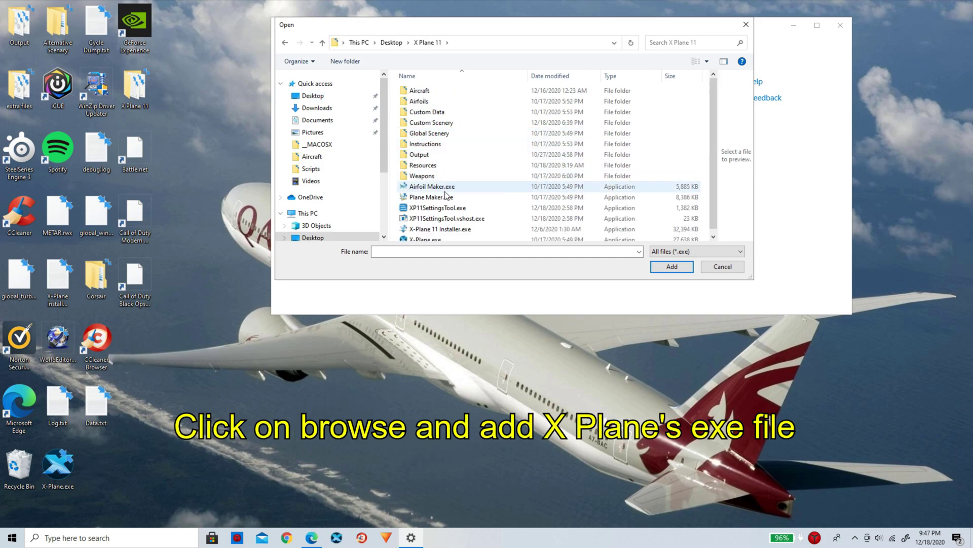
pyautogui.click(431, 236)
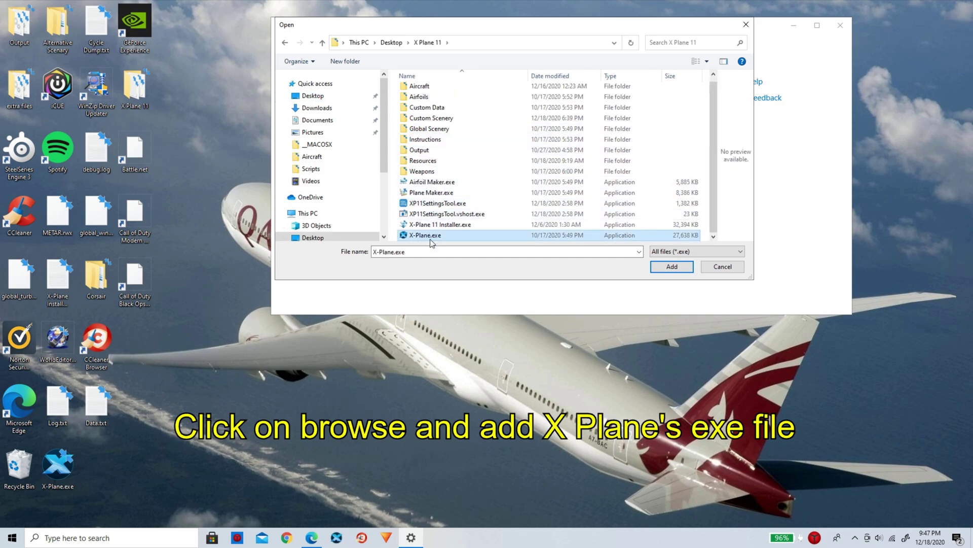
pyautogui.click(672, 268)
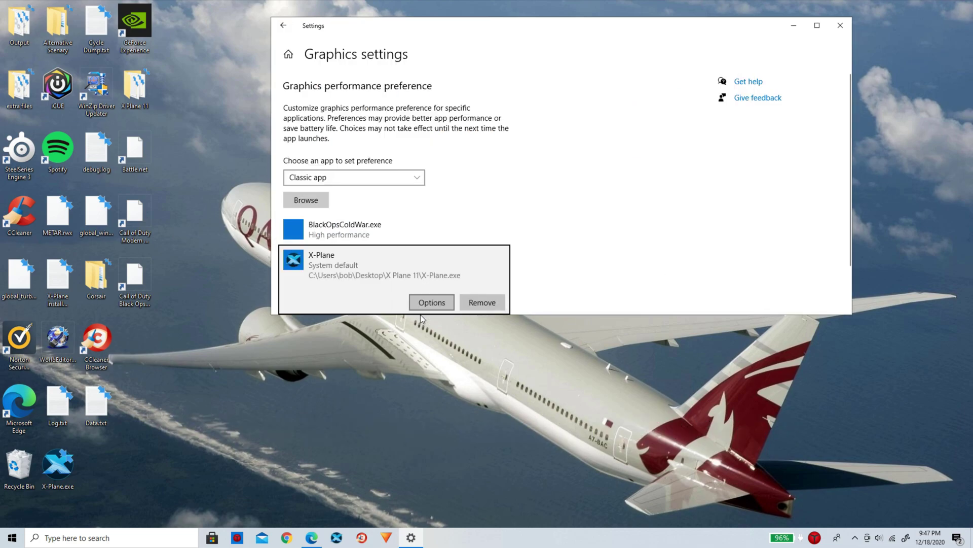
# Step: Set X-Plane's graphics preference to High performance and save it
pyautogui.click(428, 304)
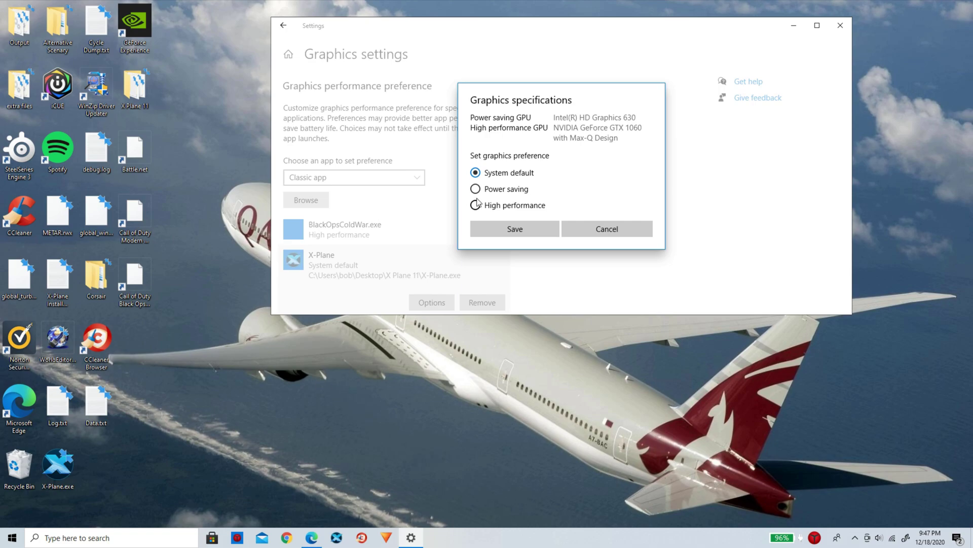
pyautogui.click(476, 206)
pyautogui.click(514, 230)
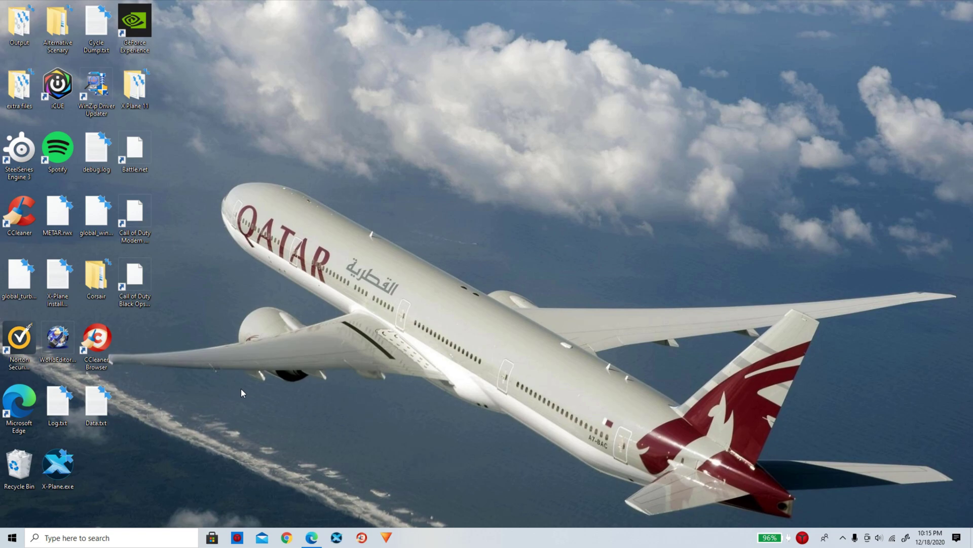
pyautogui.click(125, 537)
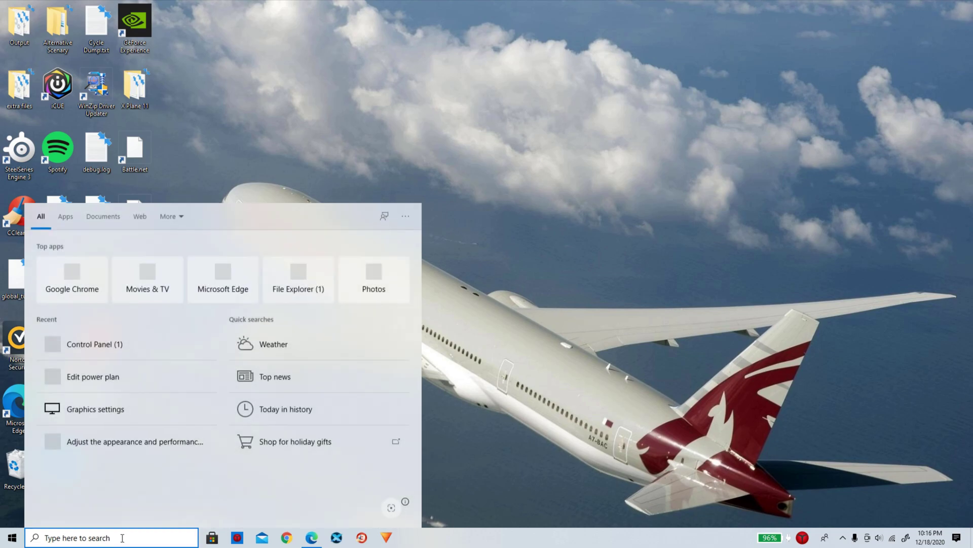
pyautogui.write('winver')
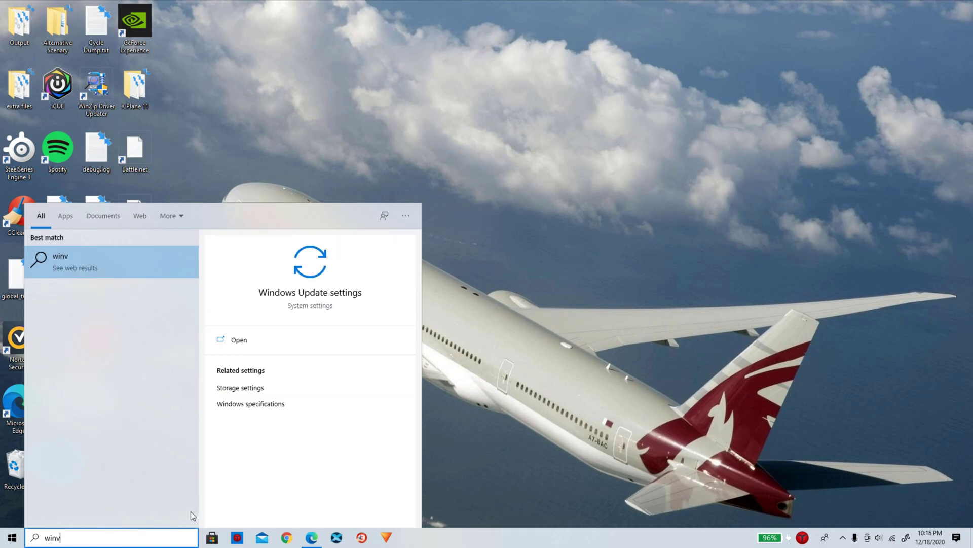
pyautogui.click(101, 265)
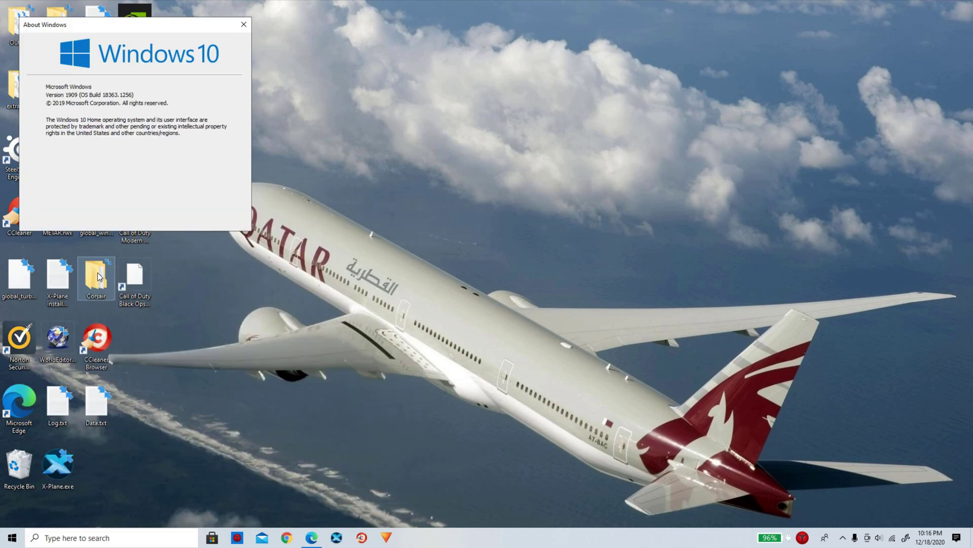
pyautogui.moveTo(170, 29); pyautogui.dragTo(382, 38)
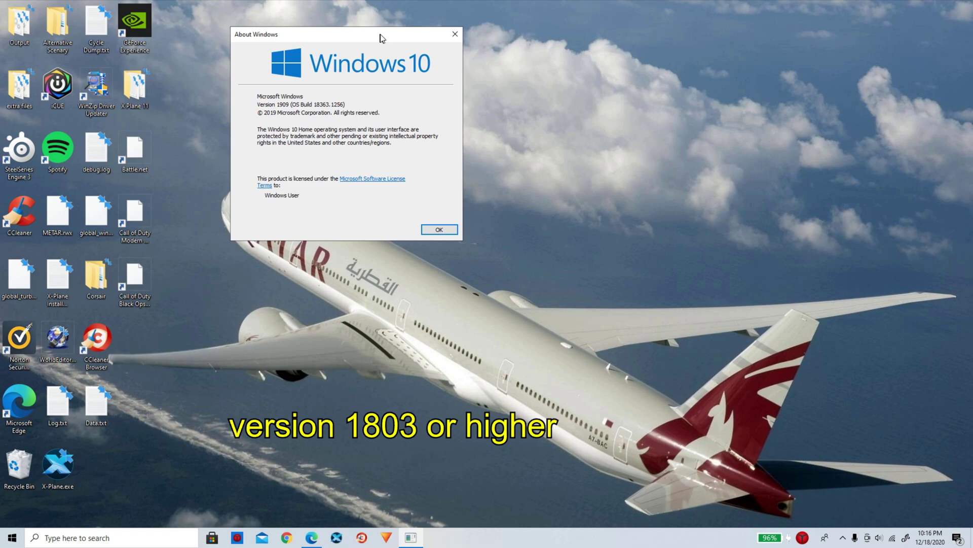
pyautogui.moveTo(382, 38); pyautogui.dragTo(384, 38)
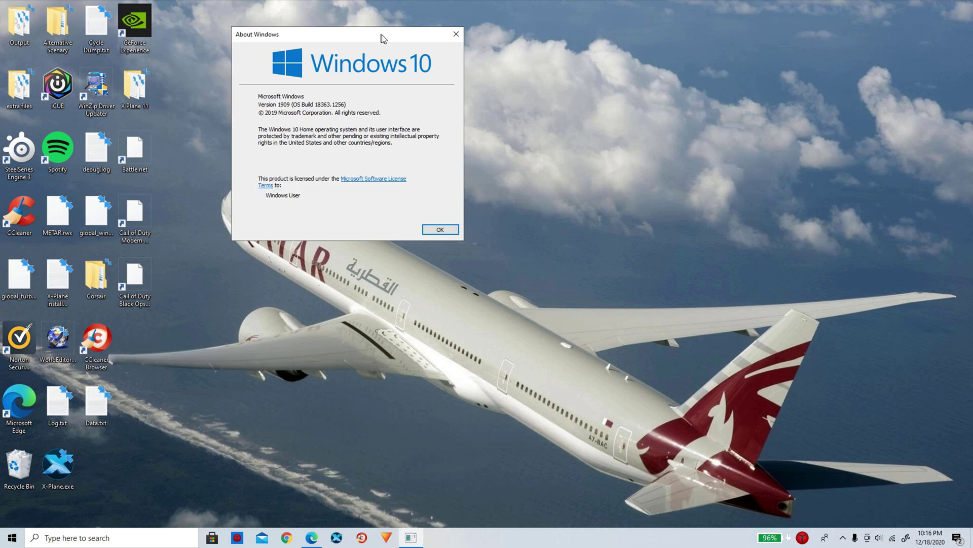
pyautogui.click(439, 230)
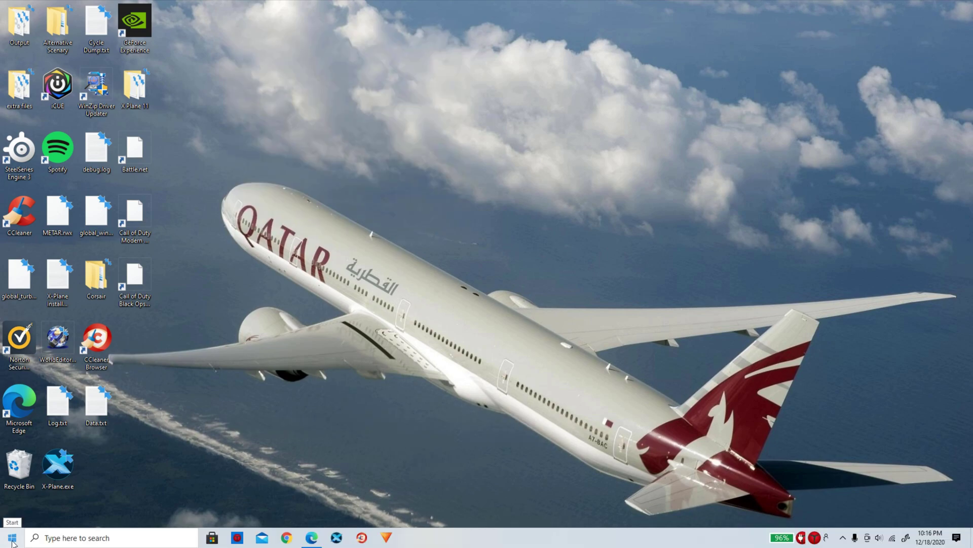
# Step: Run powercfg -duplicatescheme in admin PowerShell to add an Ultimate Performance scheme, then close it
pyautogui.rightClick(12, 542)
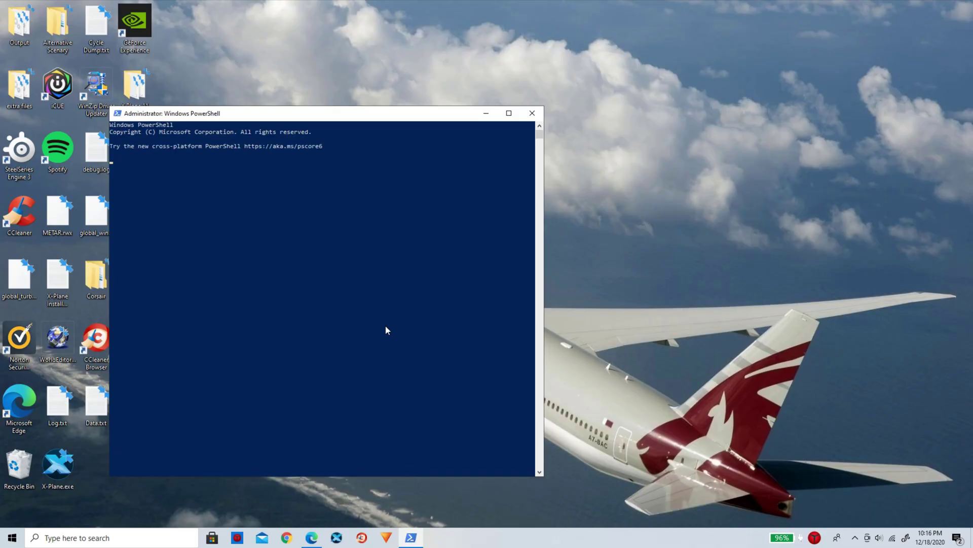
pyautogui.moveTo(325, 113); pyautogui.dragTo(473, 77)
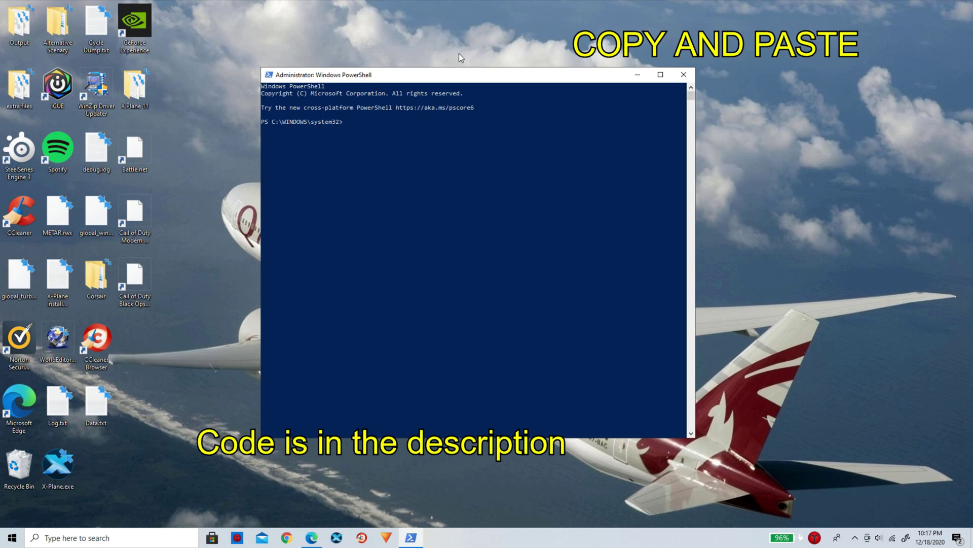
pyautogui.write('powercfg -duplicatescheme e9a42b02-d5df-448d-aa00-03f14749eb61')
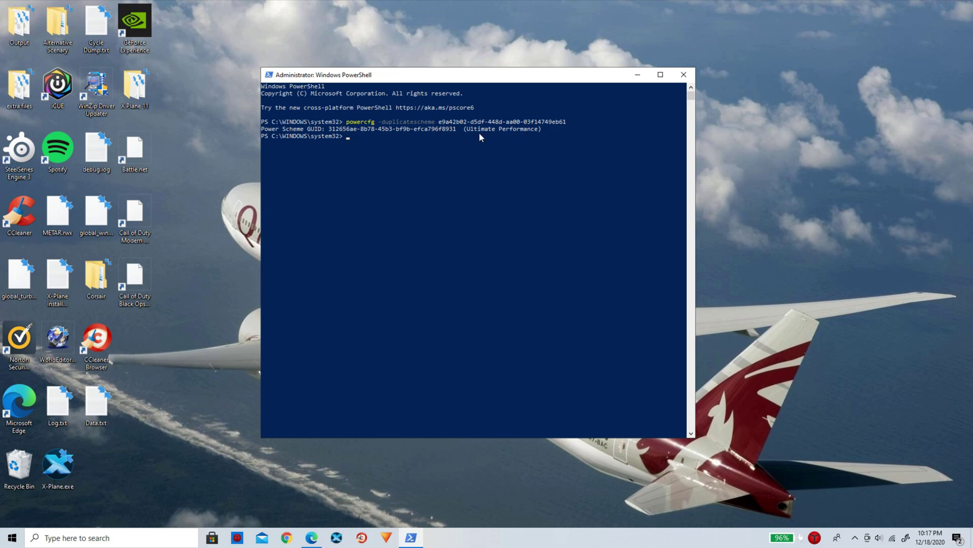
pyautogui.click(683, 79)
pyautogui.click(684, 76)
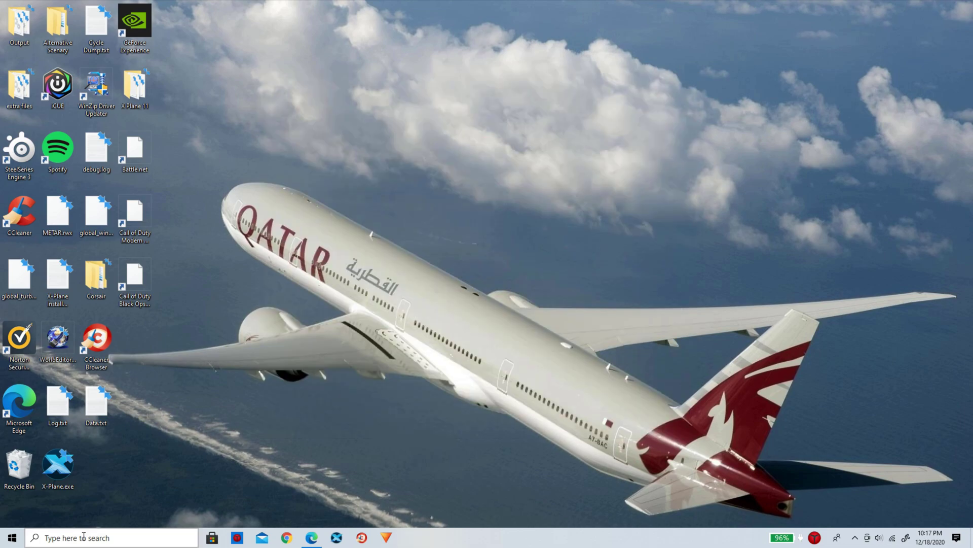
# Step: Make the last Ultimate Performance plan active in Control Panel's Power Options
pyautogui.click(101, 538)
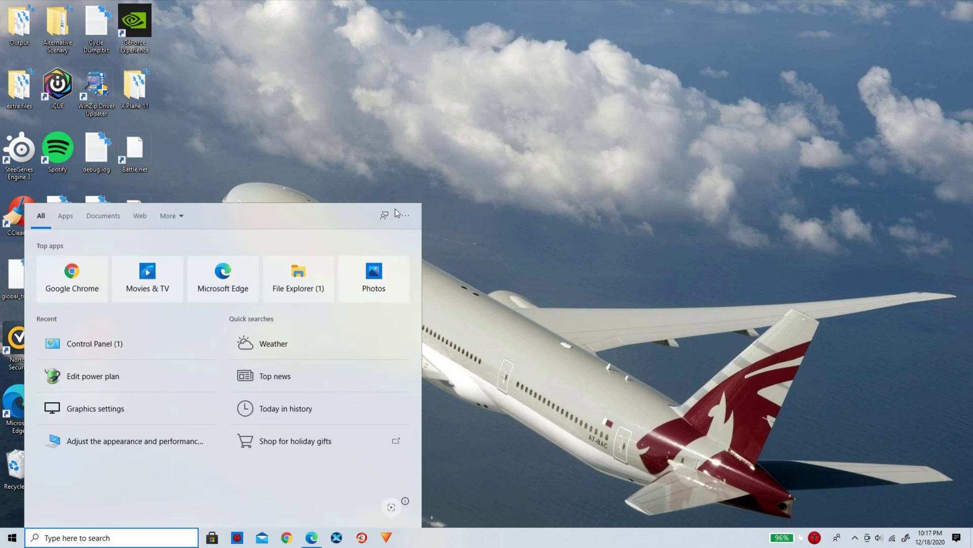
pyautogui.write('control pane')
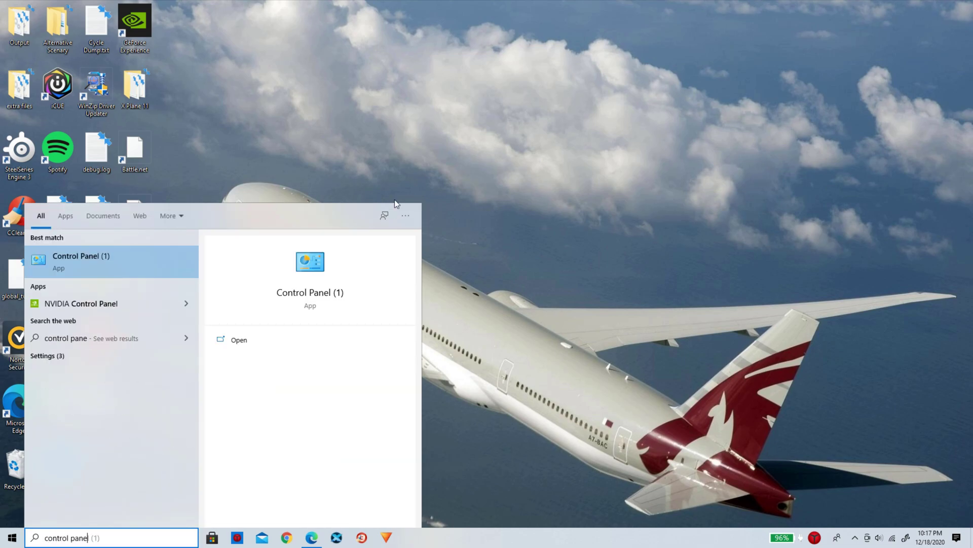
pyautogui.press('Return')
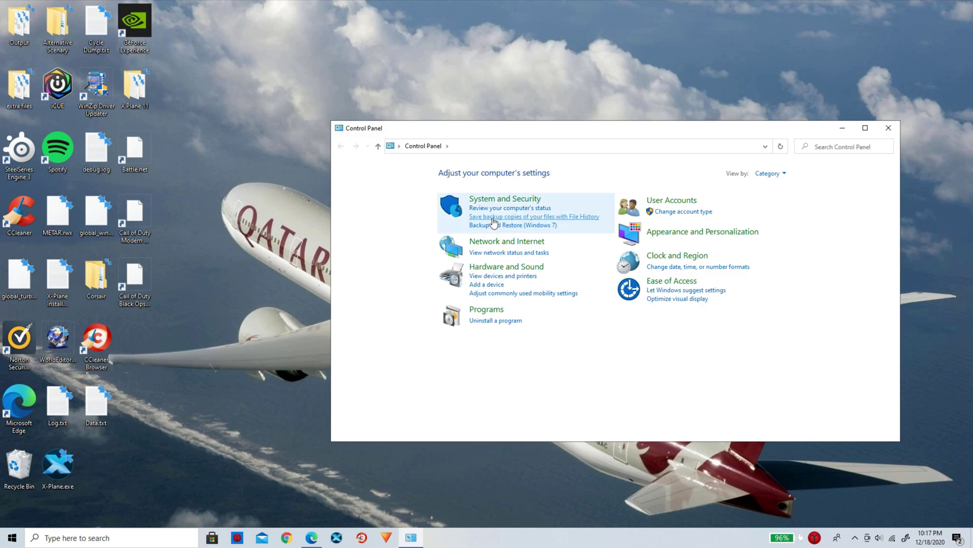
pyautogui.click(496, 199)
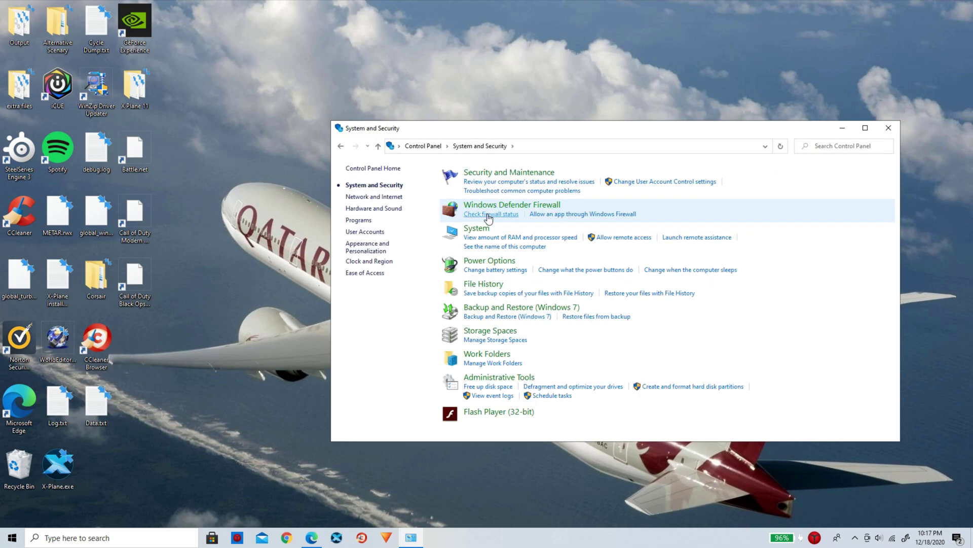
pyautogui.click(489, 262)
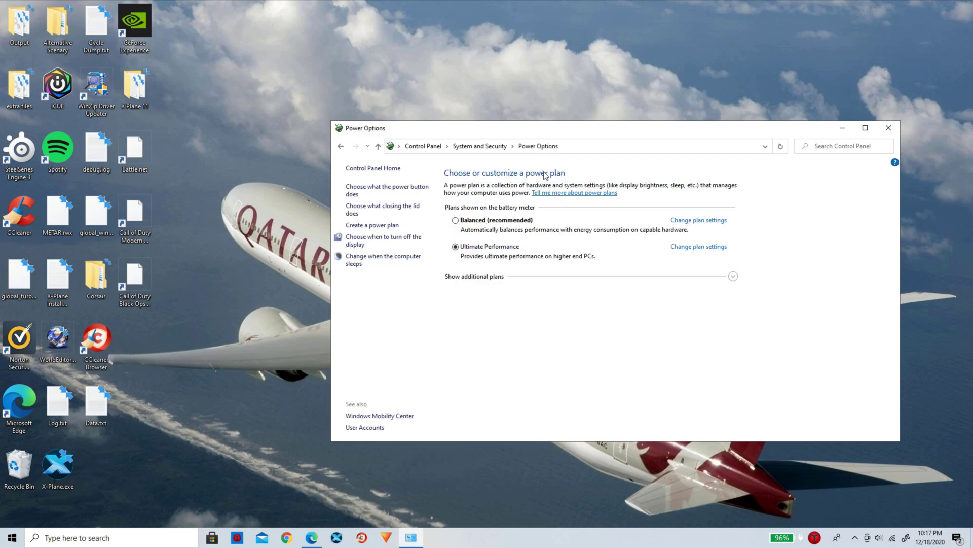
pyautogui.click(483, 277)
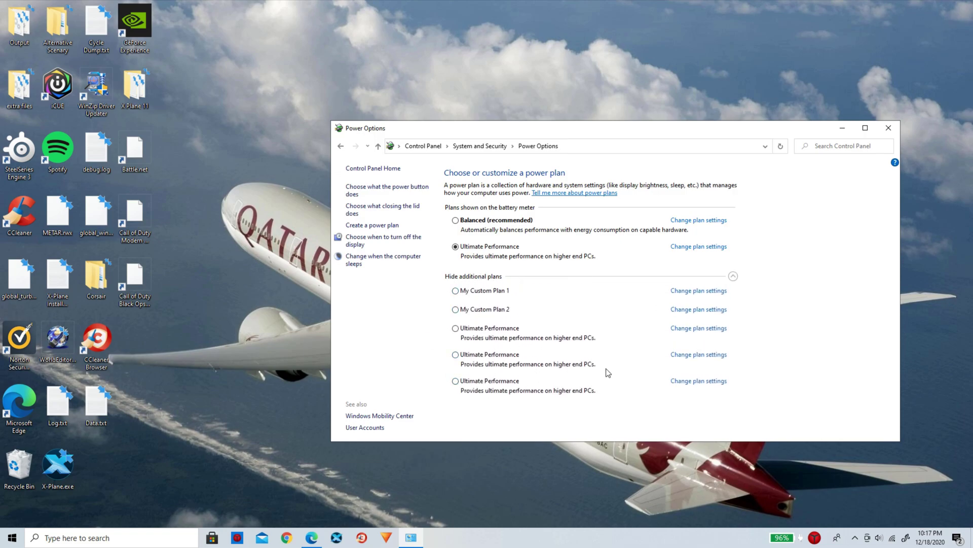
pyautogui.click(456, 381)
# Step: Set both display-off timeouts and on-battery sleep to Never, and save the plan
pyautogui.click(693, 383)
pyautogui.click(629, 228)
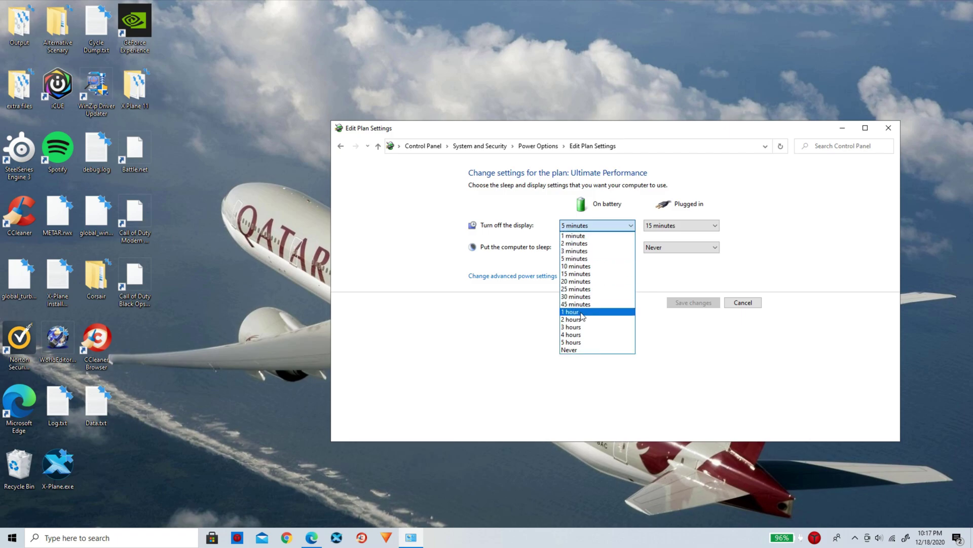
pyautogui.click(571, 350)
pyautogui.click(691, 226)
pyautogui.click(654, 350)
pyautogui.click(630, 247)
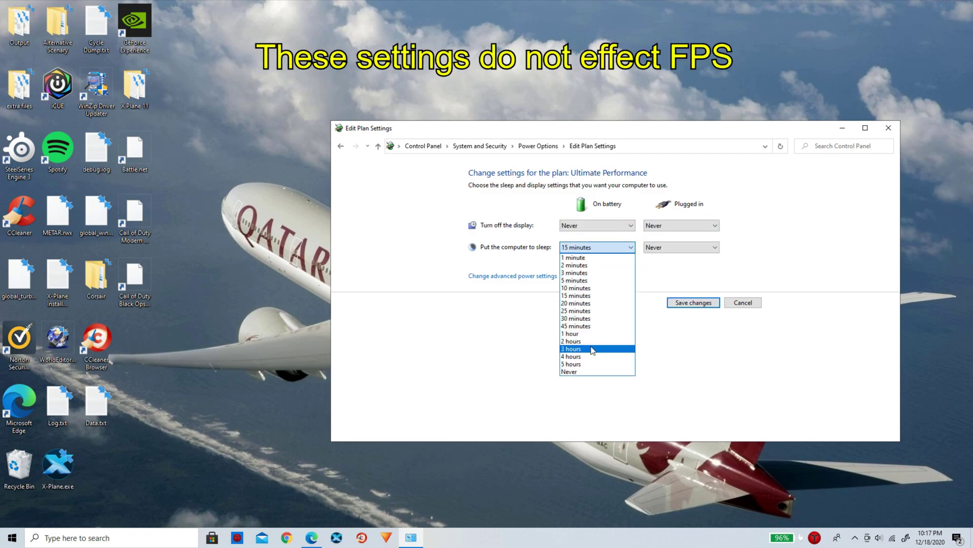
pyautogui.click(583, 371)
pyautogui.click(675, 301)
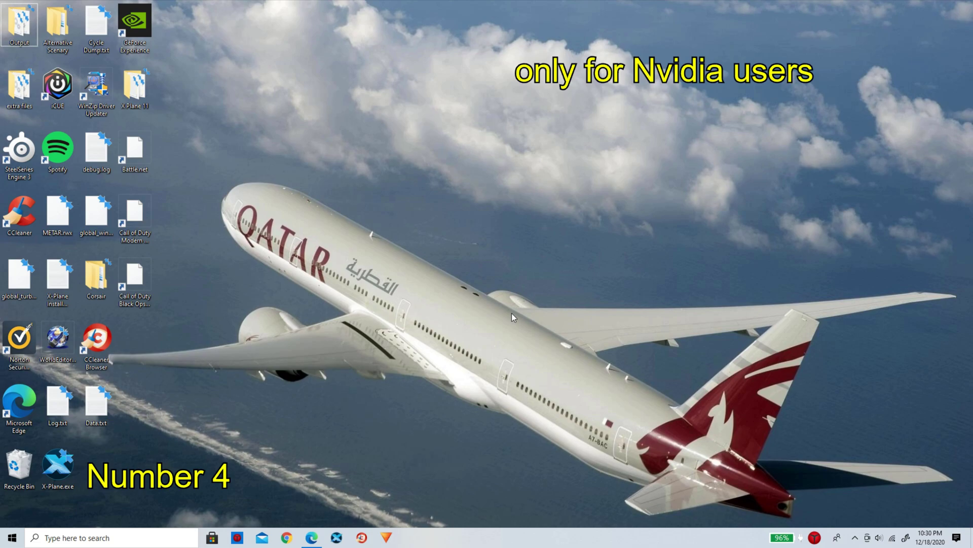
# Step: Launch NVIDIA Control Panel from the desktop menu and check resolution 1920 × 1080 at 144Hz
pyautogui.rightClick(575, 229)
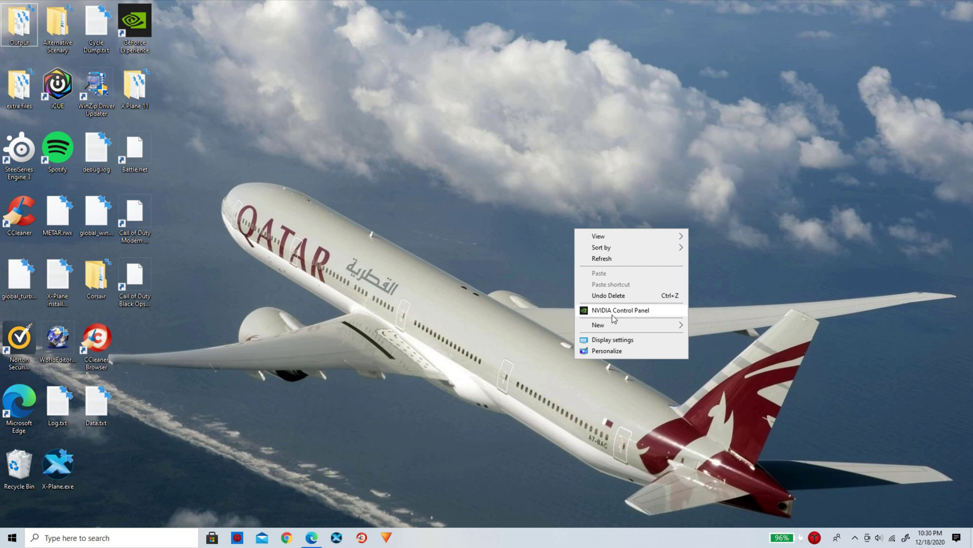
pyautogui.click(569, 312)
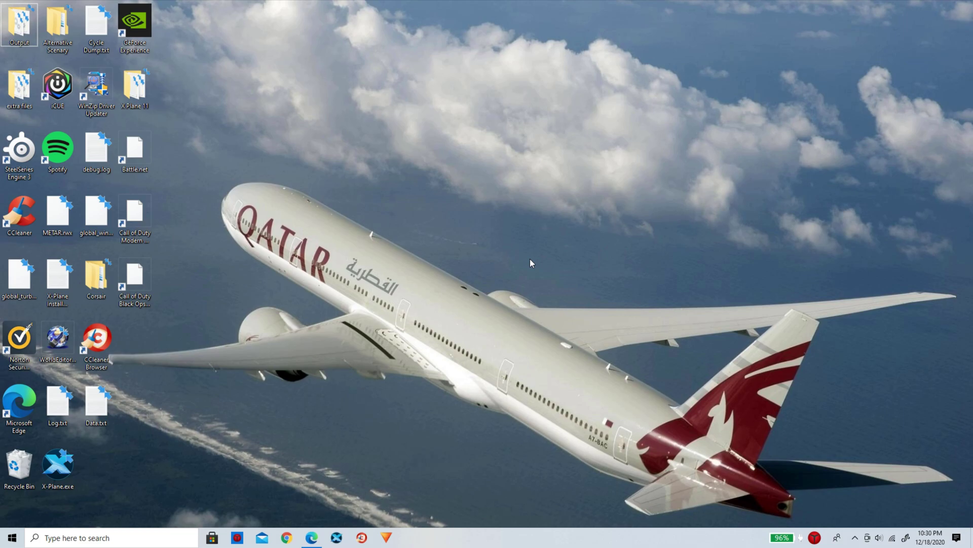
pyautogui.rightClick(551, 244)
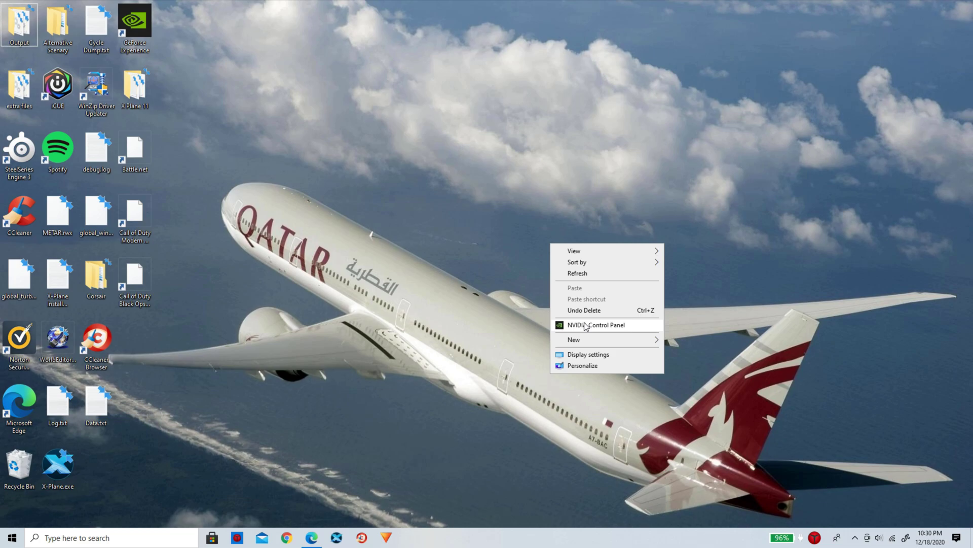
pyautogui.click(585, 325)
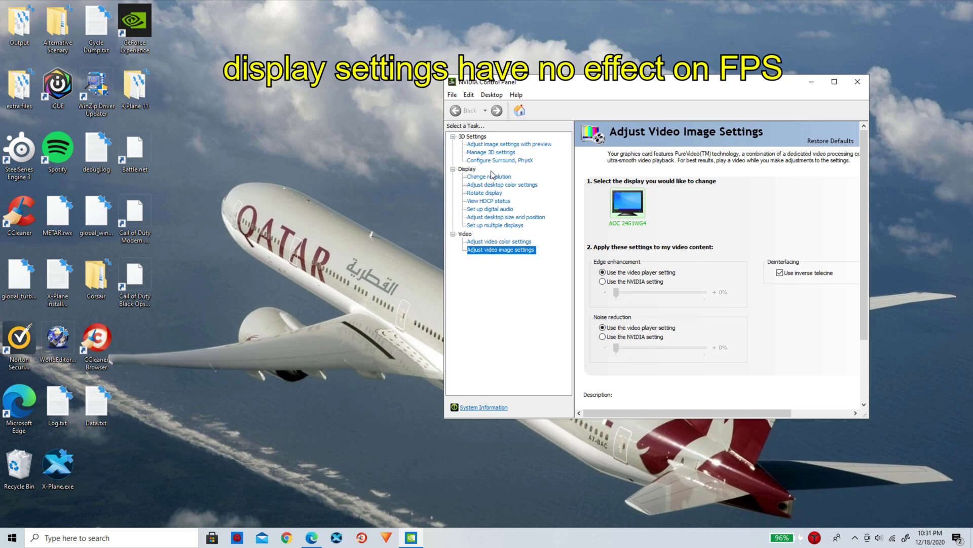
pyautogui.click(499, 177)
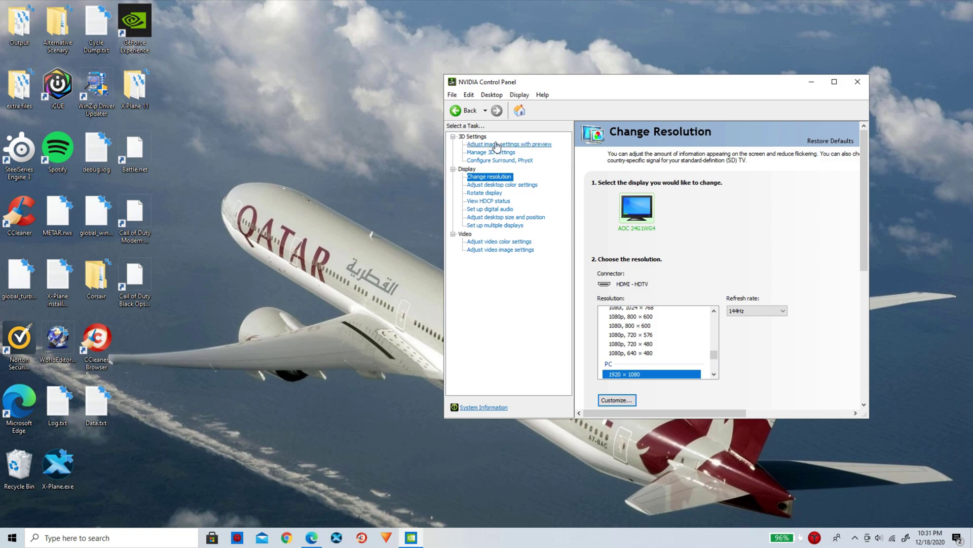
pyautogui.click(496, 147)
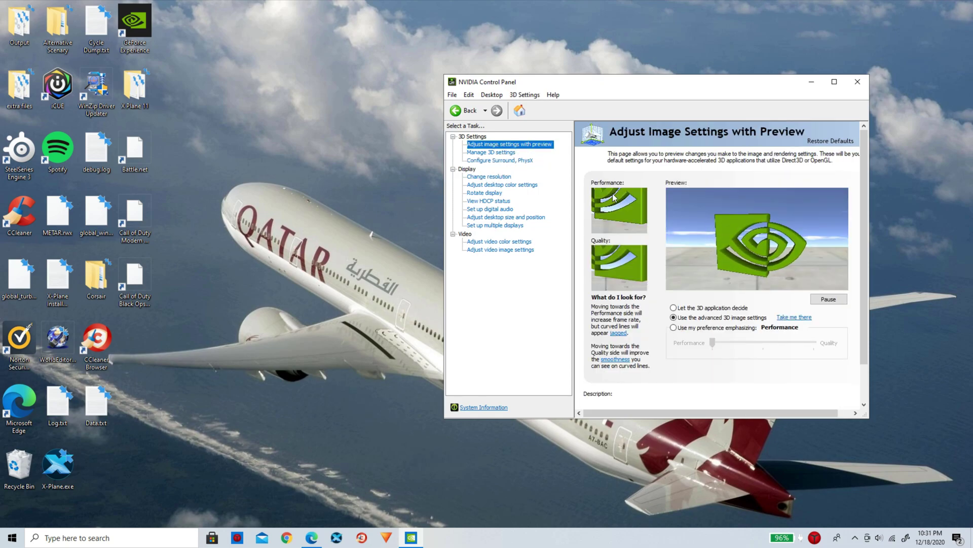
# Step: Select 'Use the advanced 3D image settings' on the image preview page and apply it
pyautogui.moveTo(665, 318)
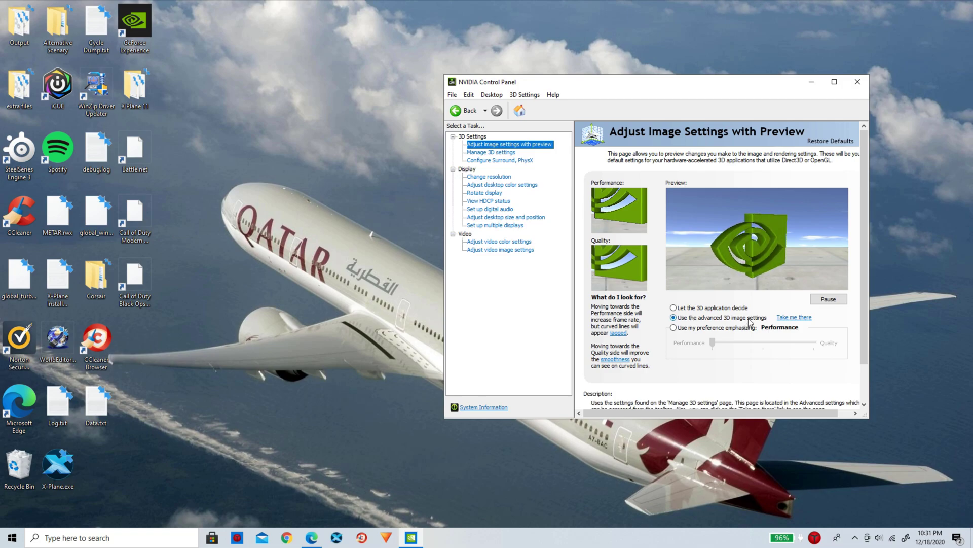
pyautogui.click(674, 330)
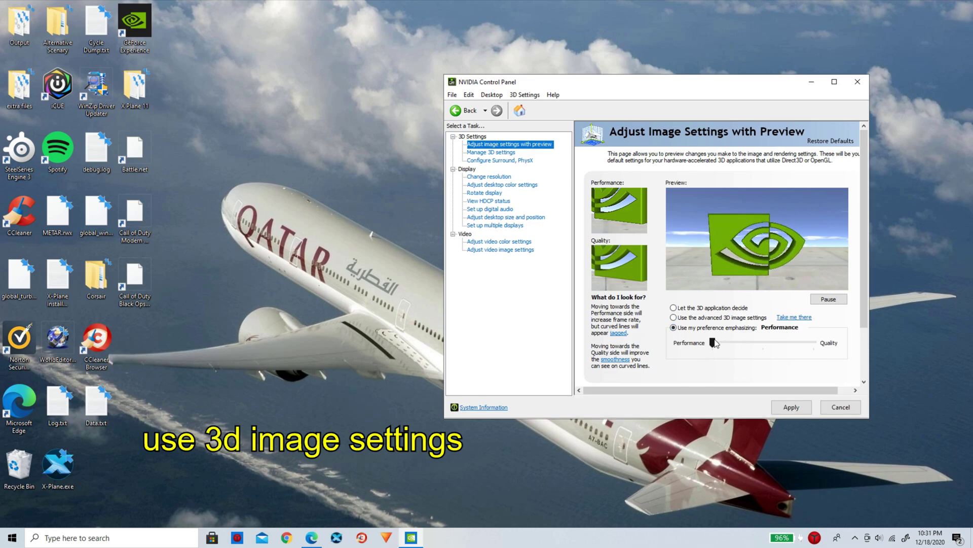
pyautogui.click(674, 317)
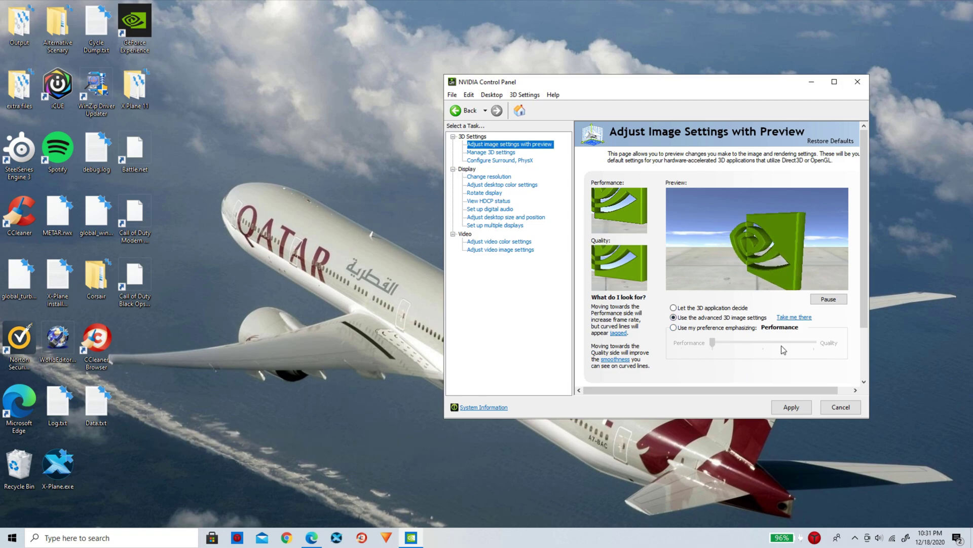
pyautogui.click(792, 412)
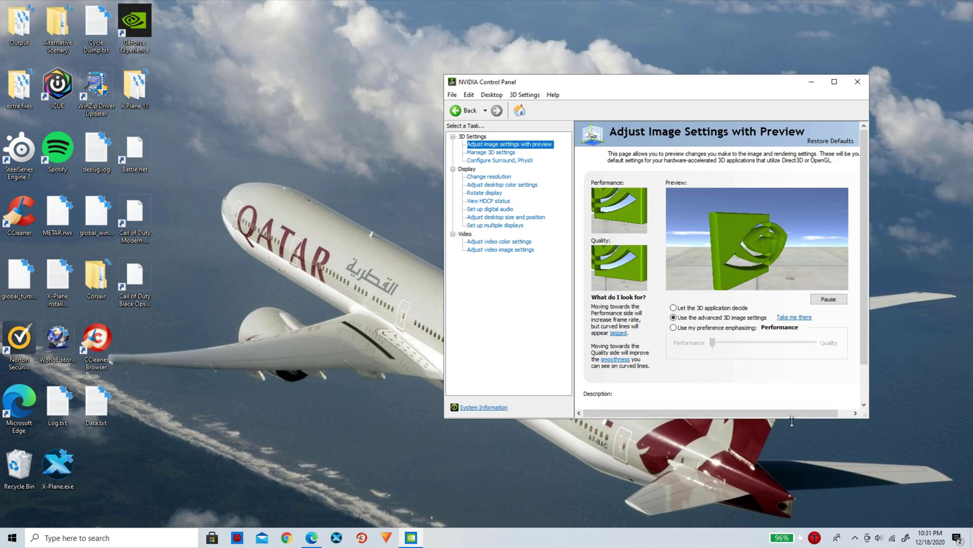
# Step: Review Manage 3D Settings' global values, including Low Latency Ultra and a 144 FPS cap
pyautogui.click(500, 155)
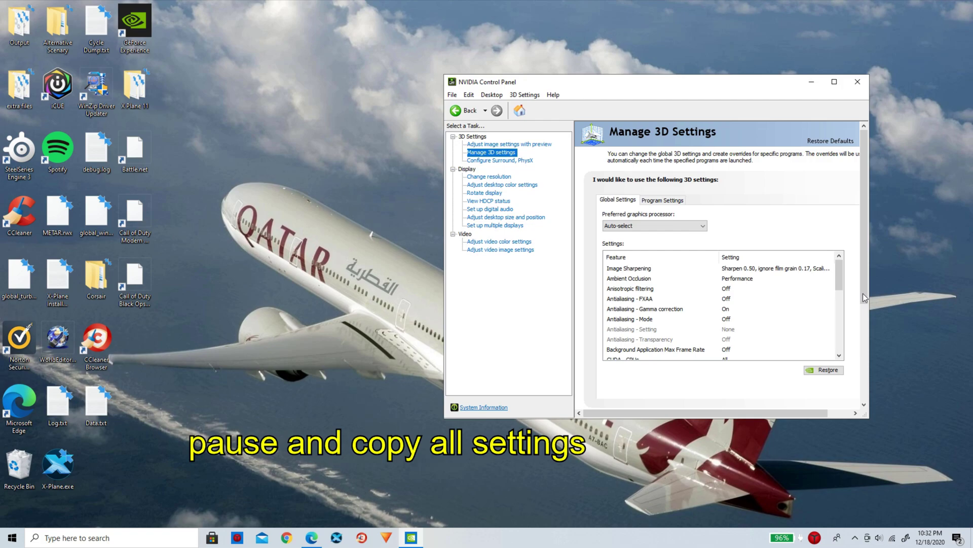
pyautogui.click(839, 357)
pyautogui.click(839, 357)
pyautogui.click(839, 356)
pyautogui.click(839, 357)
pyautogui.click(839, 356)
pyautogui.click(839, 356)
pyautogui.click(839, 356)
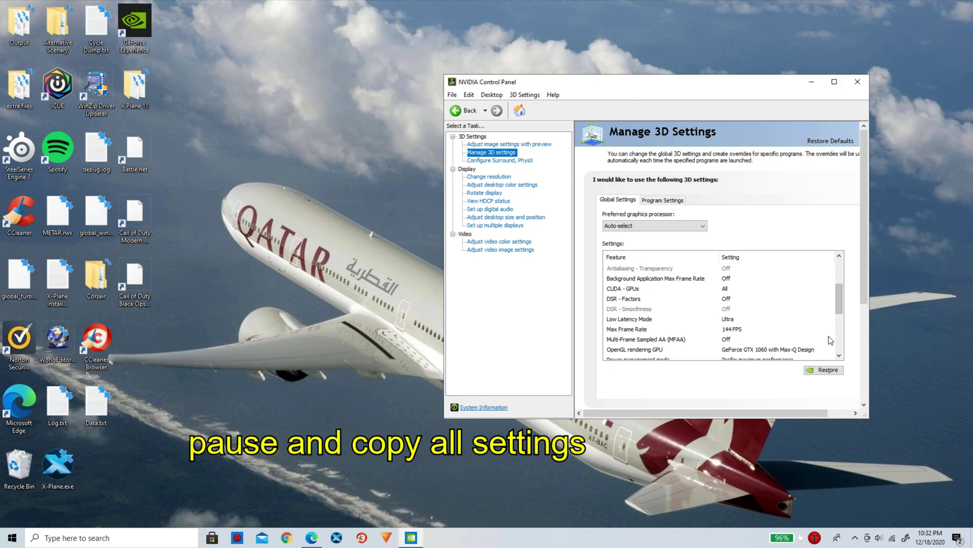
pyautogui.click(839, 355)
pyautogui.click(840, 355)
pyautogui.click(839, 355)
pyautogui.click(839, 355)
# Step: Scroll Global Settings to the bottom: Vertical sync Off, VR pre-rendered frames 1
pyautogui.click(839, 355)
pyautogui.click(839, 355)
pyautogui.click(839, 355)
pyautogui.click(840, 355)
pyautogui.click(840, 355)
pyautogui.click(839, 355)
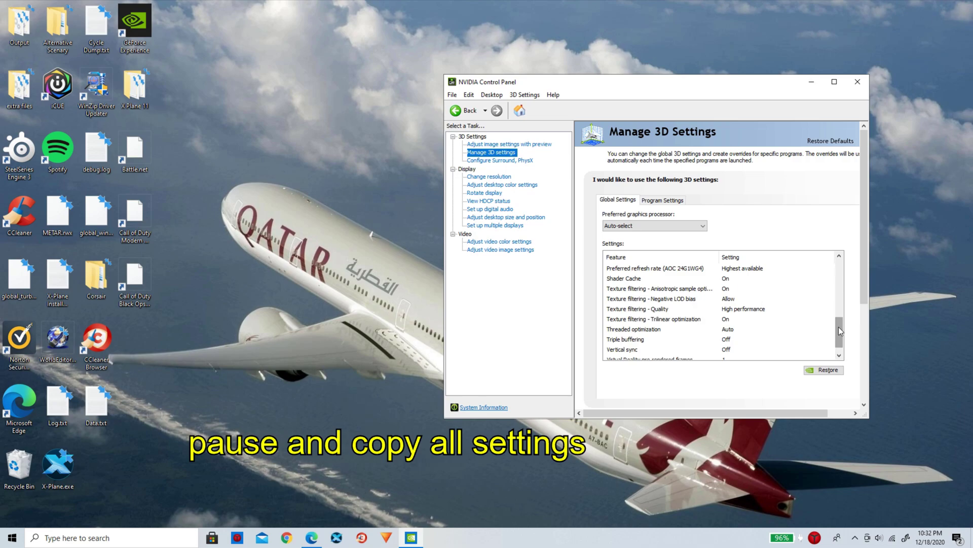
pyautogui.click(840, 355)
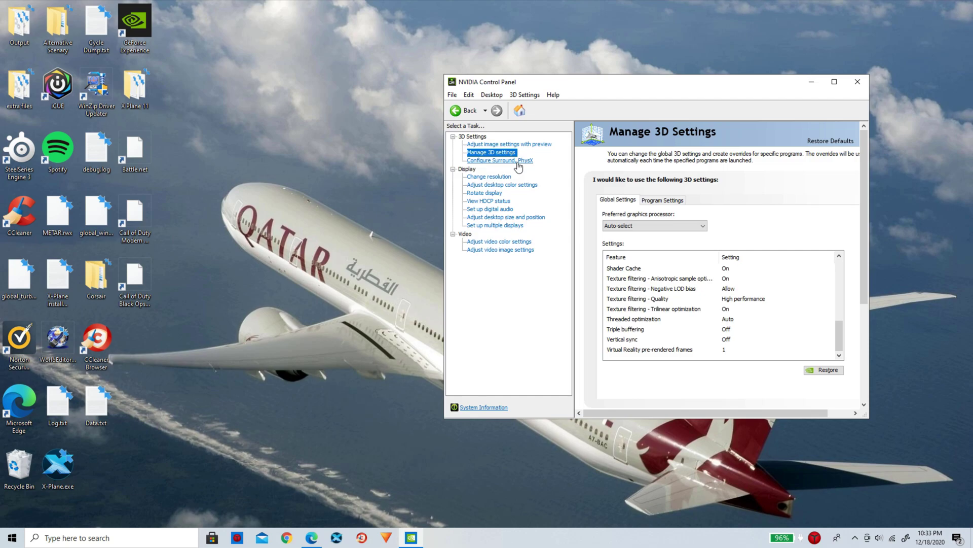
# Step: Assign PhysX to the GeForce GTX 1060 with Max-Q Design and close NVIDIA Control Panel
pyautogui.click(523, 162)
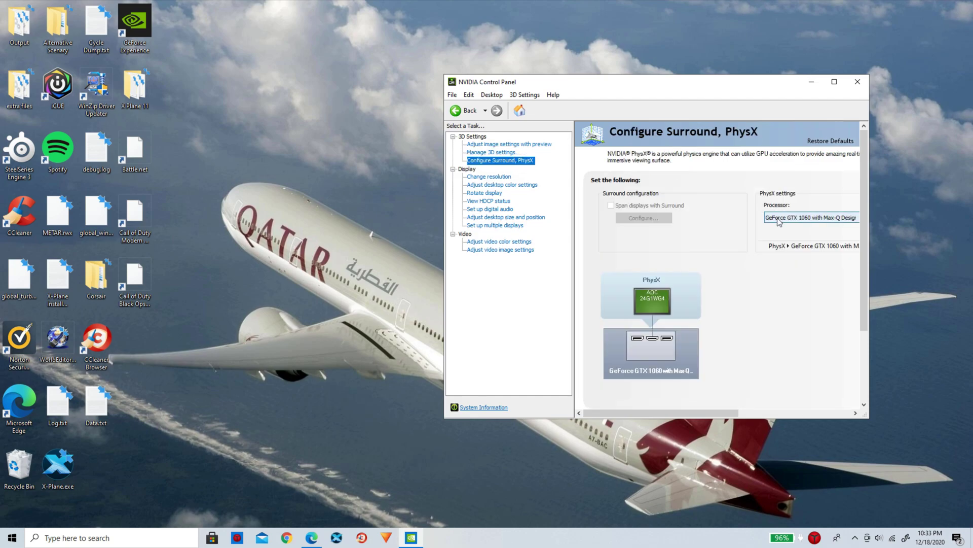
pyautogui.click(831, 217)
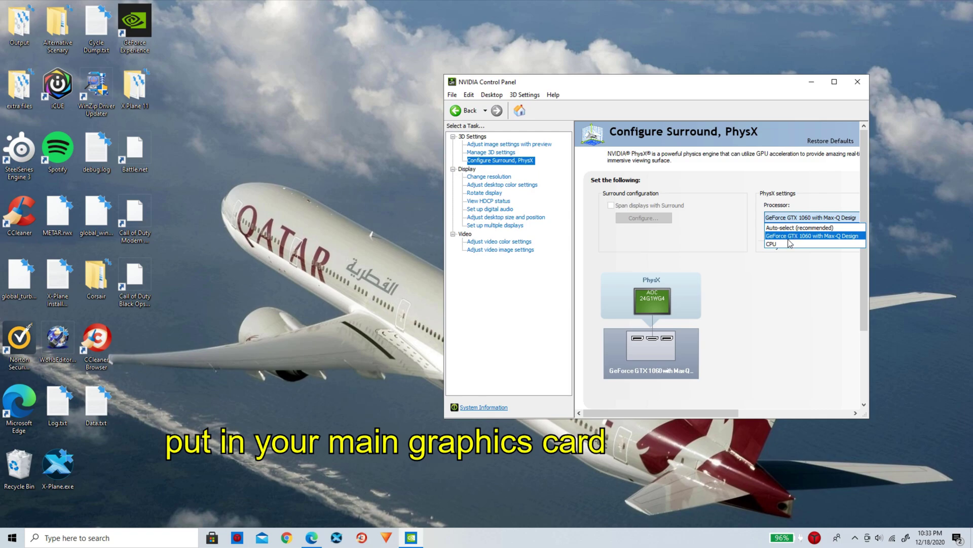
pyautogui.click(793, 235)
pyautogui.click(790, 236)
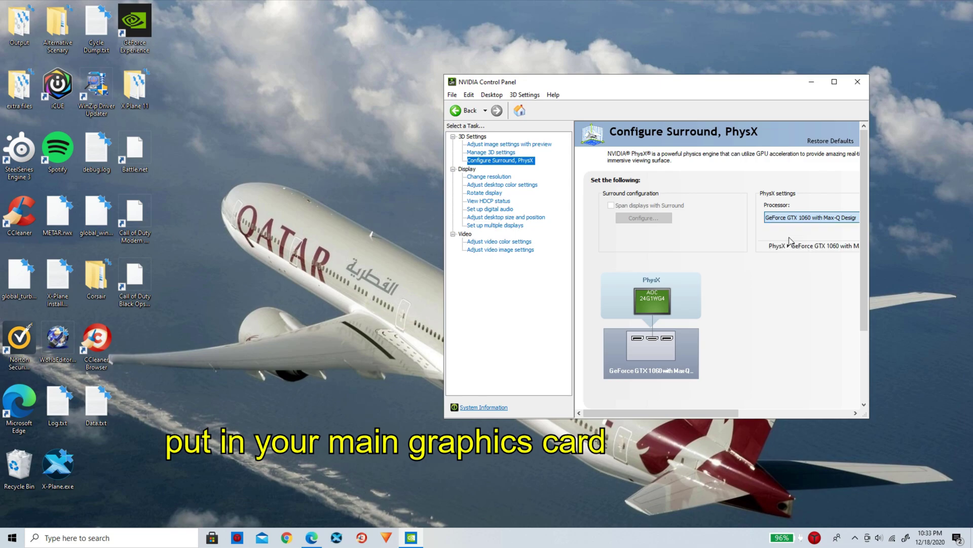
pyautogui.moveTo(865, 224)
pyautogui.mouseDown()
pyautogui.moveTo(866, 270)
pyautogui.moveTo(872, 224)
pyautogui.mouseUp()
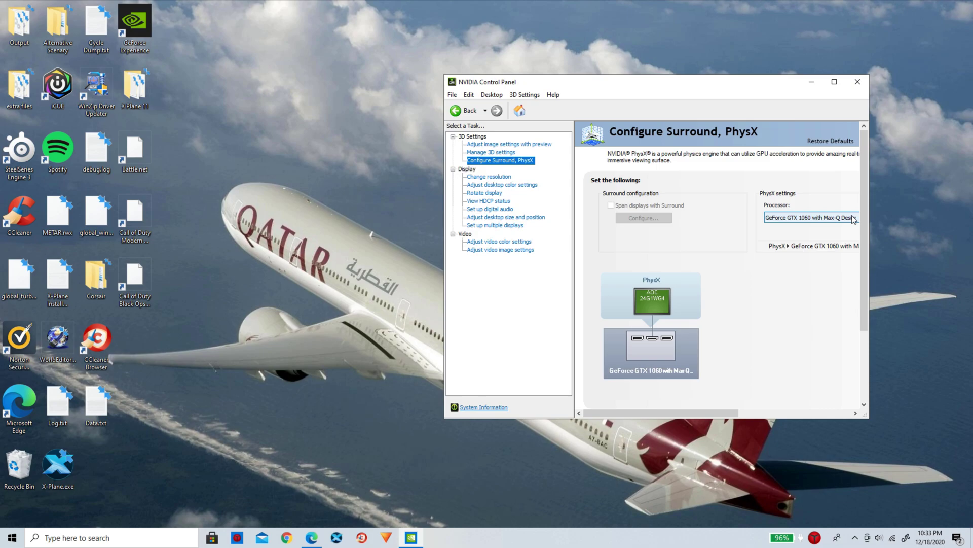
pyautogui.click(857, 83)
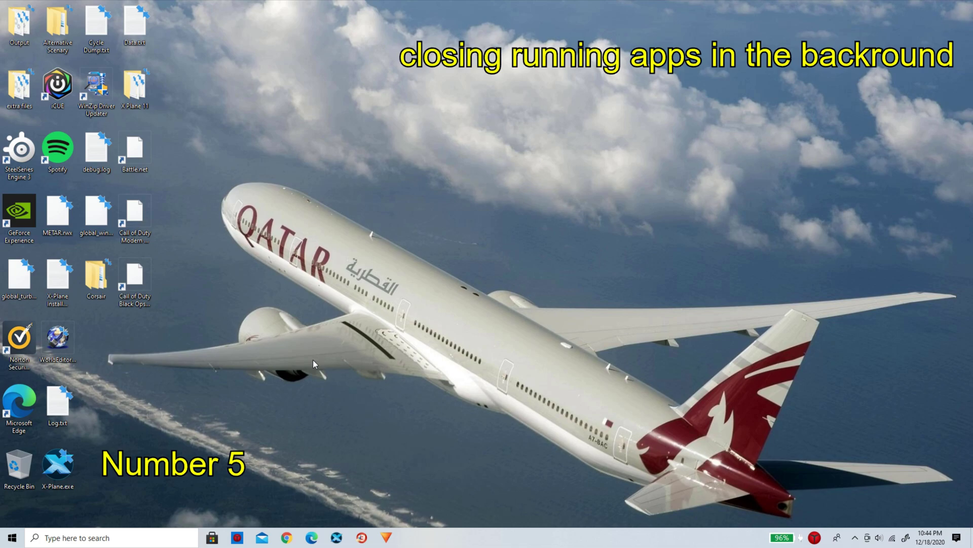
# Step: Open Settings at System > Notifications & actions, where app and sender notifications are Off
pyautogui.press('super+s')
pyautogui.write('settings')
pyautogui.press('Return')
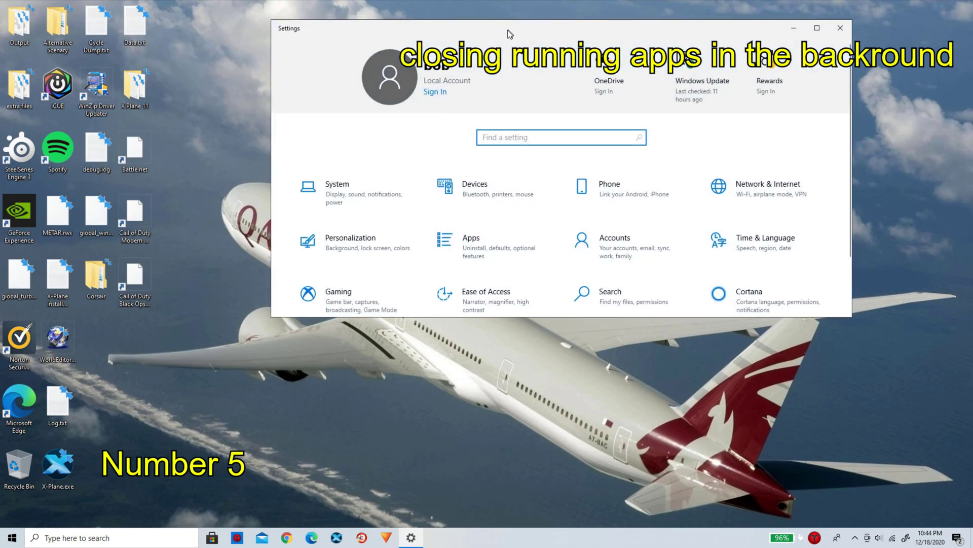
pyautogui.moveTo(506, 31); pyautogui.dragTo(502, 50)
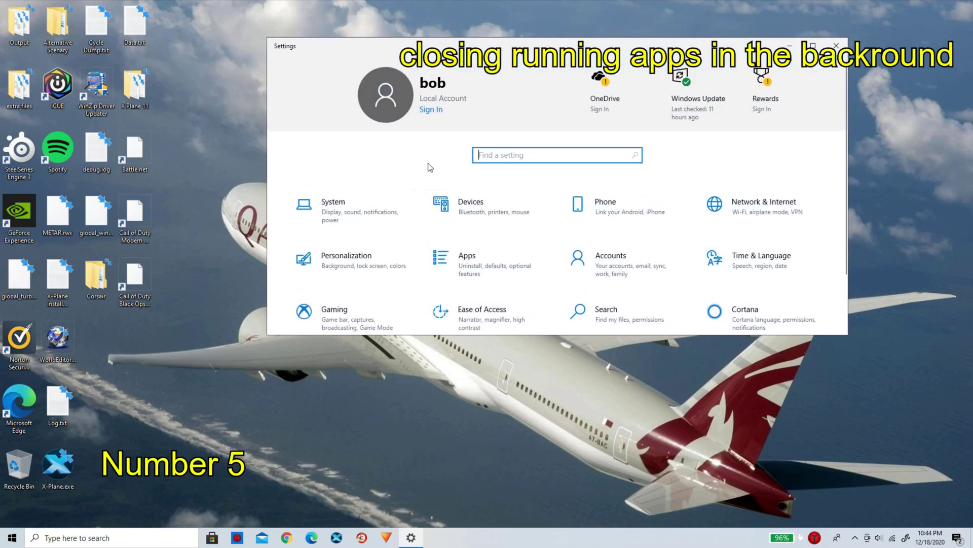
pyautogui.click(346, 219)
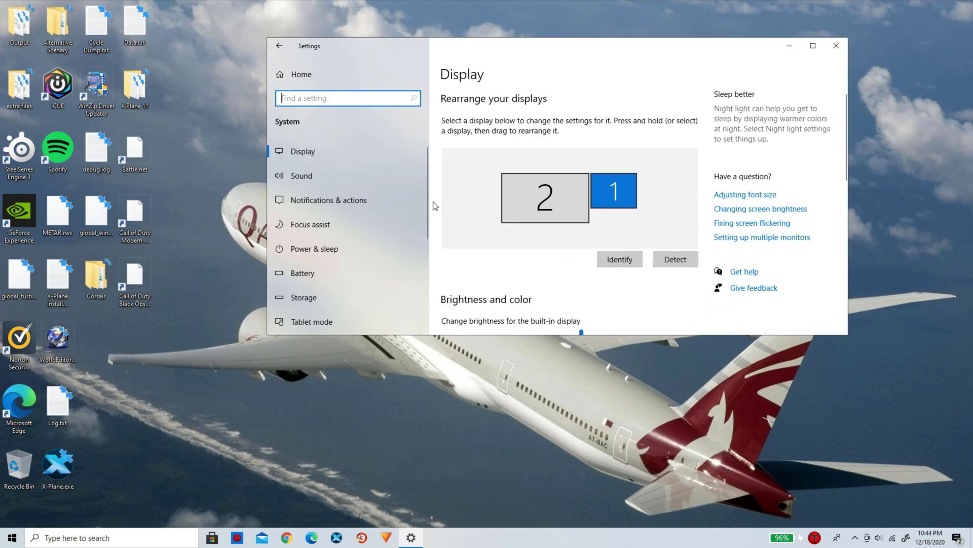
pyautogui.click(330, 197)
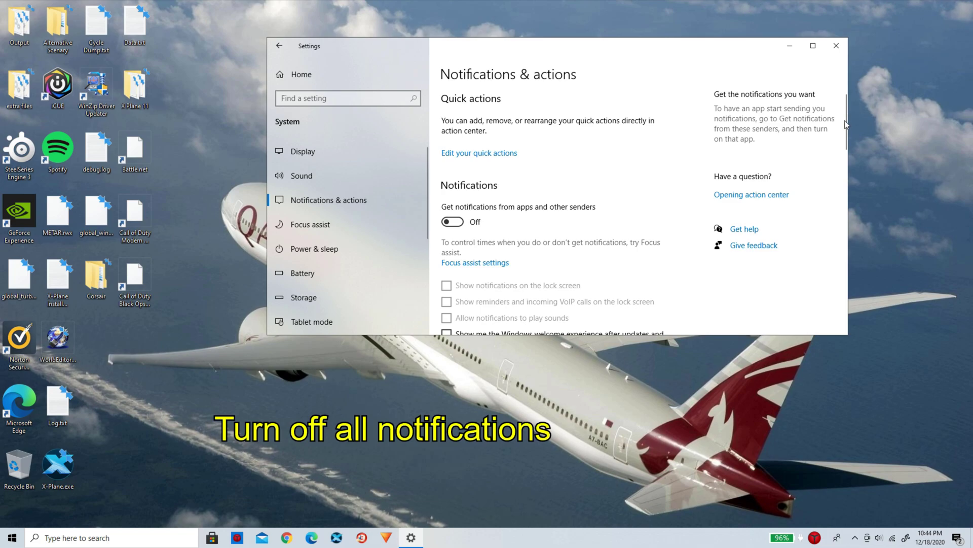
pyautogui.moveTo(845, 126)
pyautogui.mouseDown()
pyautogui.moveTo(845, 304)
pyautogui.moveTo(860, 248)
pyautogui.moveTo(860, 163)
pyautogui.moveTo(848, 129)
pyautogui.mouseUp()
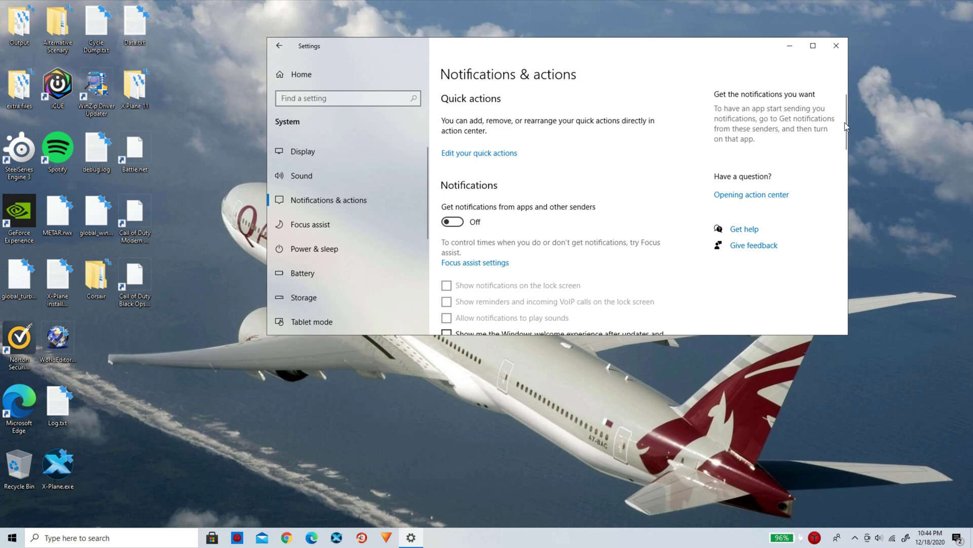
pyautogui.moveTo(845, 122)
pyautogui.mouseDown()
pyautogui.moveTo(841, 298)
pyautogui.moveTo(832, 126)
pyautogui.mouseUp()
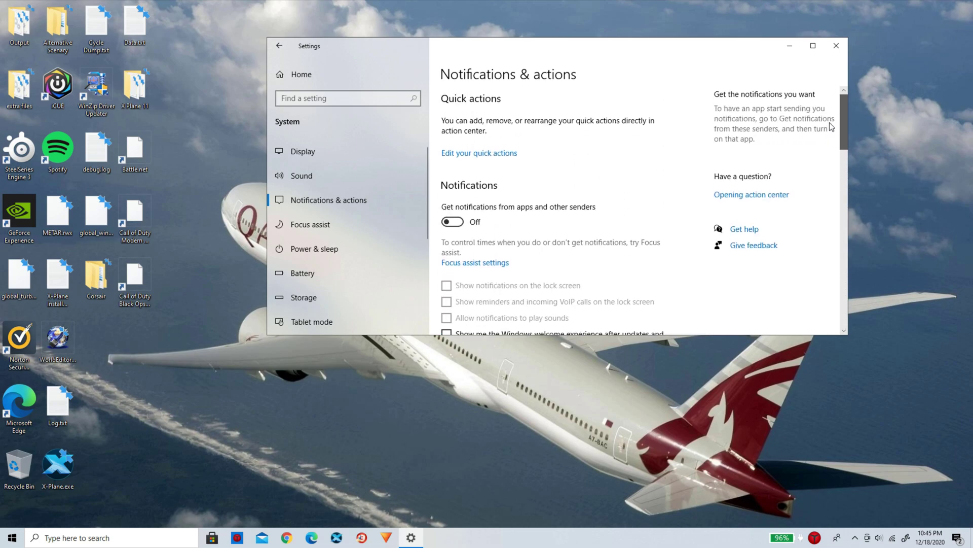
# Step: Close the Settings window and exit the SteelSeries app from the hidden tray icons
pyautogui.click(837, 46)
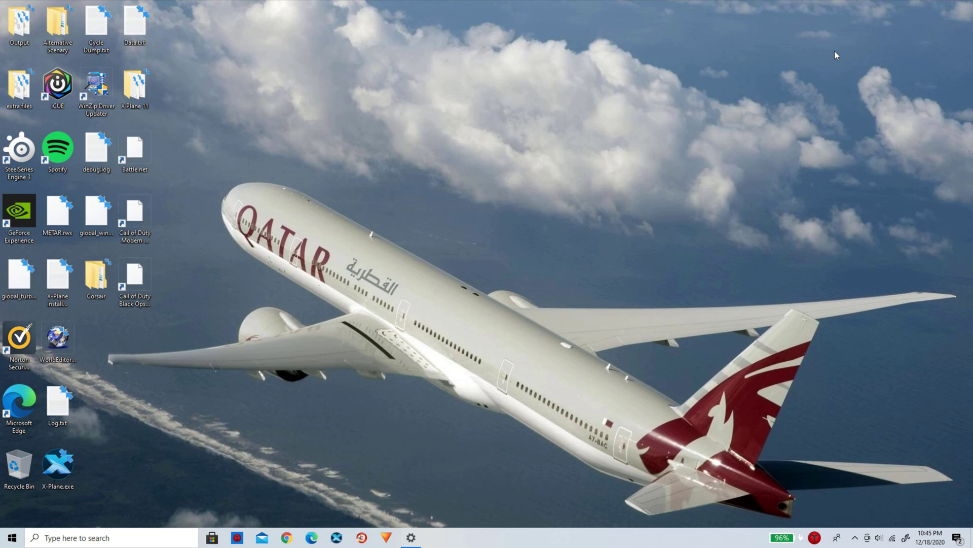
pyautogui.click(856, 539)
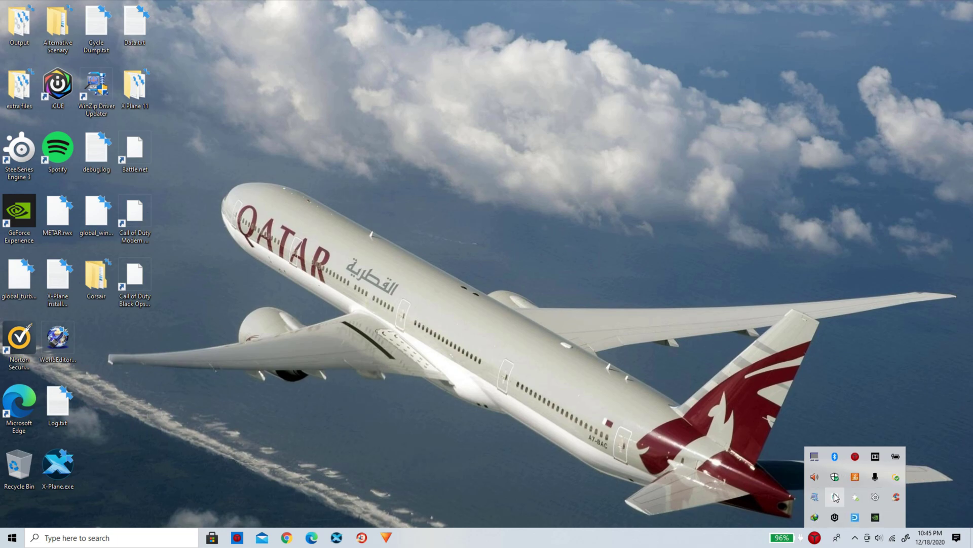
pyautogui.rightClick(880, 500)
pyautogui.click(885, 490)
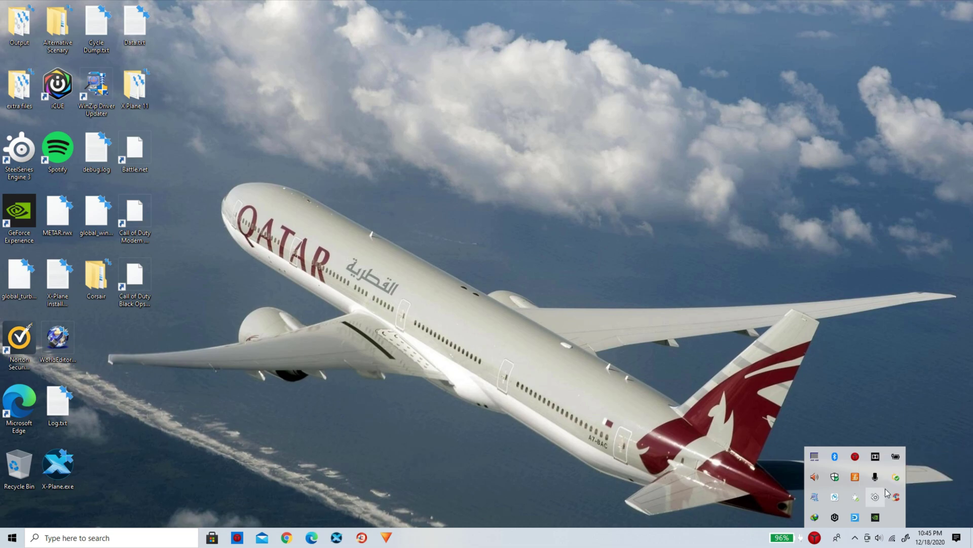
# Step: Exit the CCleaner, globe and NVIDIA background apps from the tray
pyautogui.rightClick(879, 501)
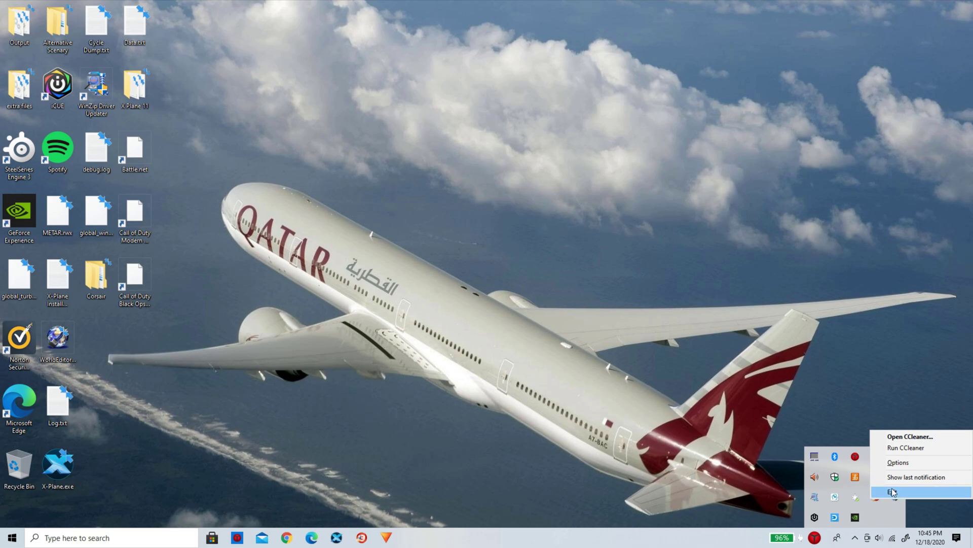
pyautogui.click(883, 494)
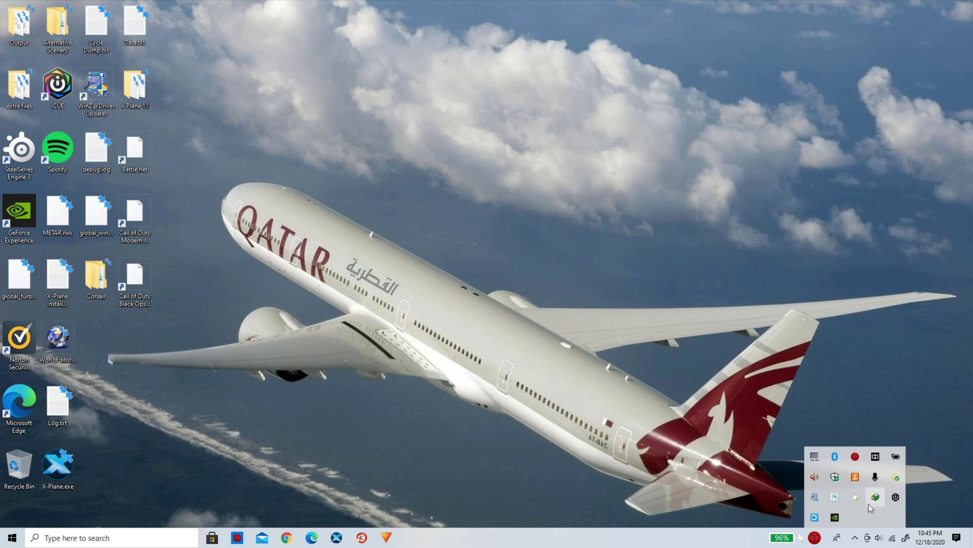
pyautogui.rightClick(876, 497)
pyautogui.click(883, 488)
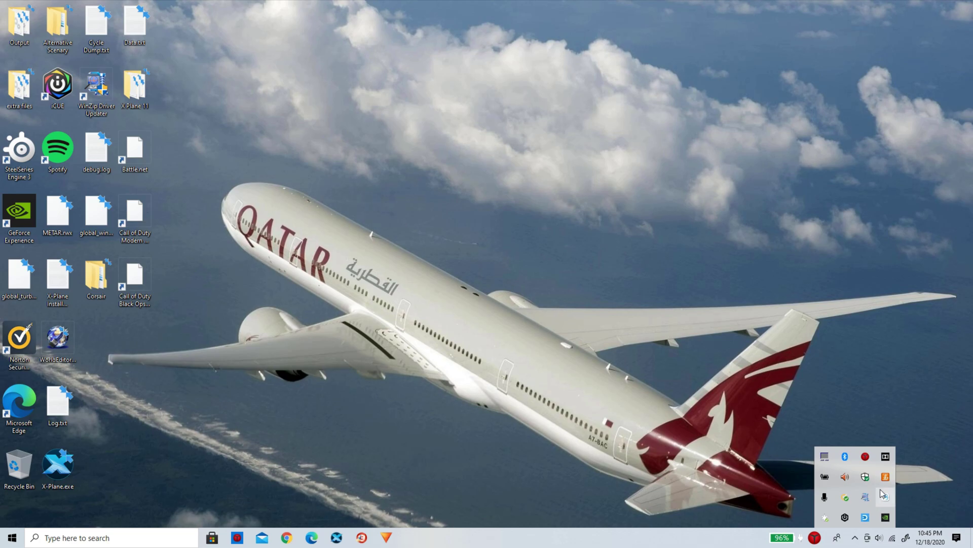
pyautogui.rightClick(886, 517)
pyautogui.click(886, 508)
# Step: Jump to the CCleaner version comparison on ccleaner.com
pyautogui.click(716, 473)
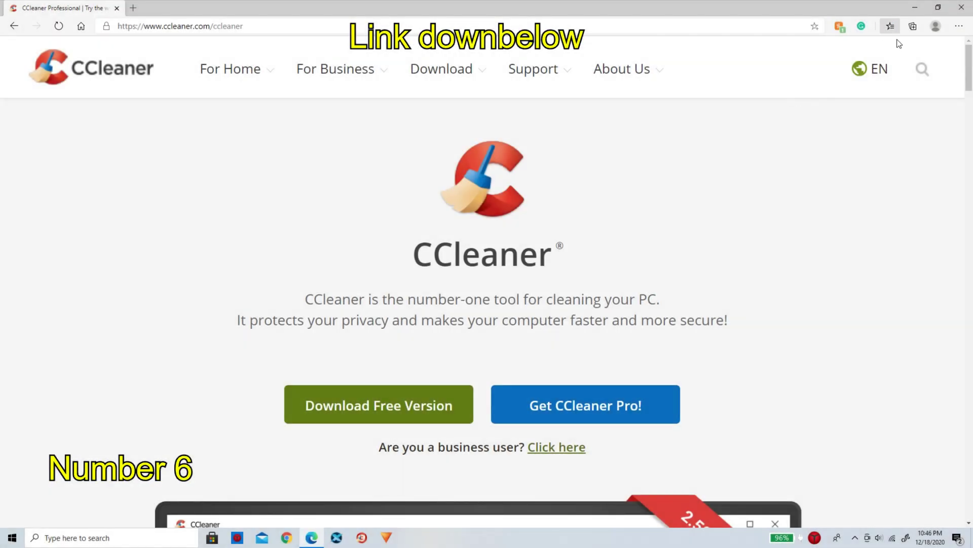
pyautogui.scroll(-2, 968, 69)
pyautogui.scroll(1, 969, 68)
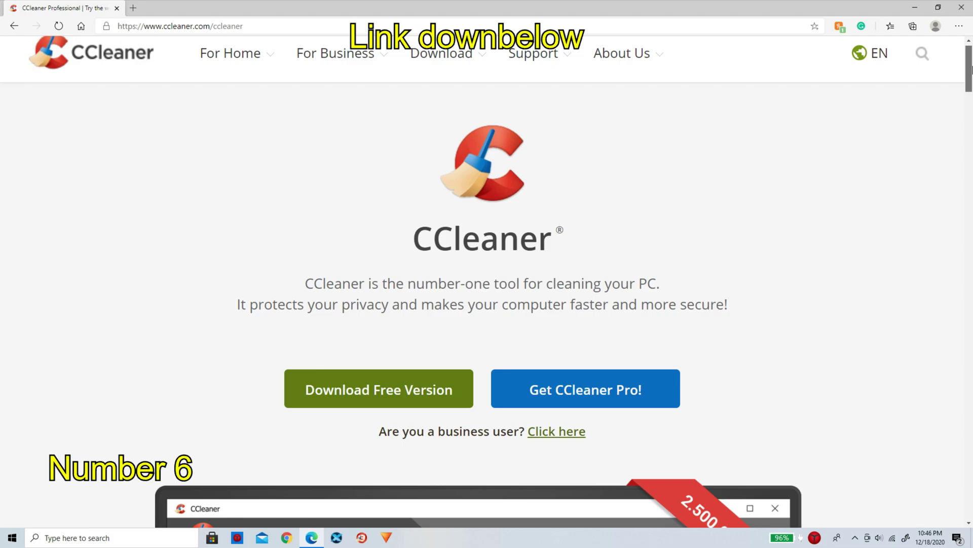
pyautogui.scroll(1, 969, 69)
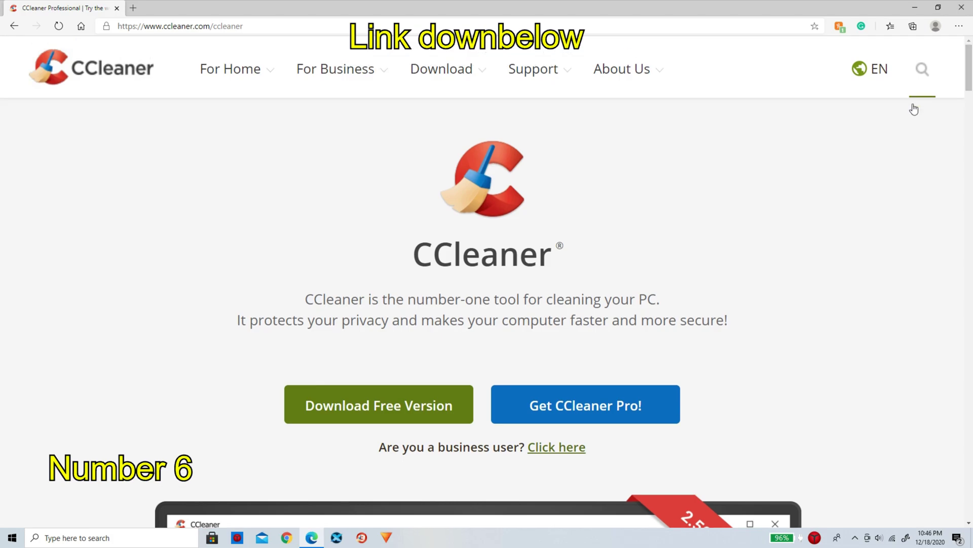
pyautogui.click(392, 412)
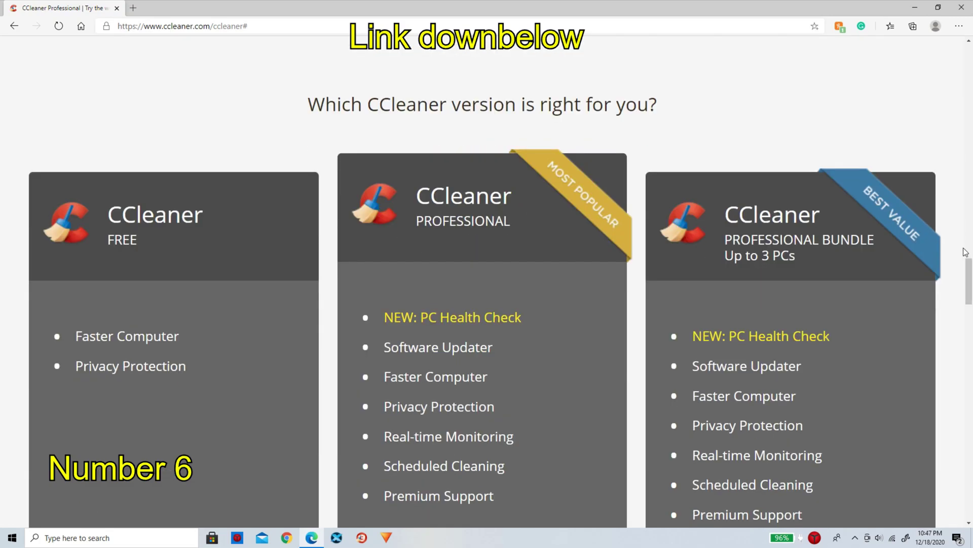
# Step: Choose the free CCleaner version and download its ccsetup575 installer
pyautogui.scroll(-7, 966, 252)
pyautogui.scroll(2, 971, 303)
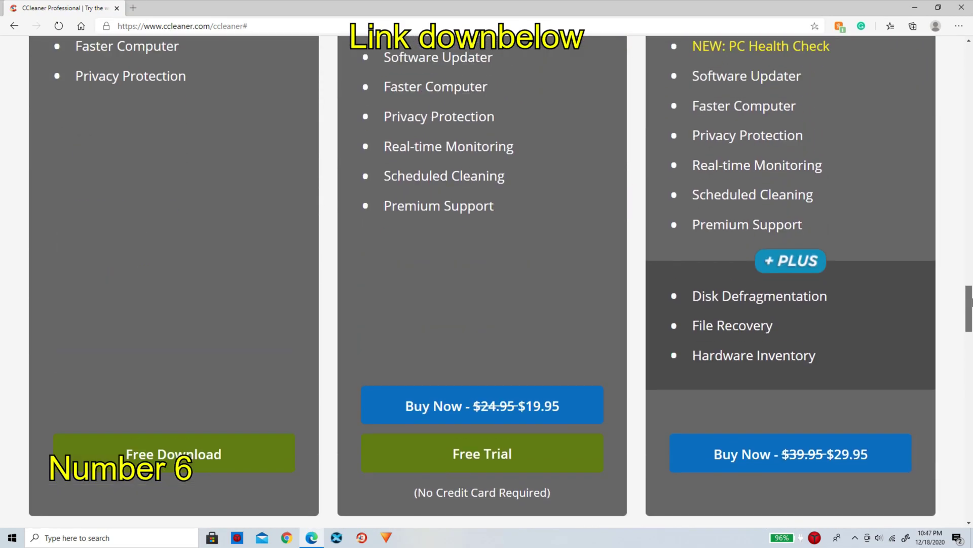
pyautogui.click(197, 450)
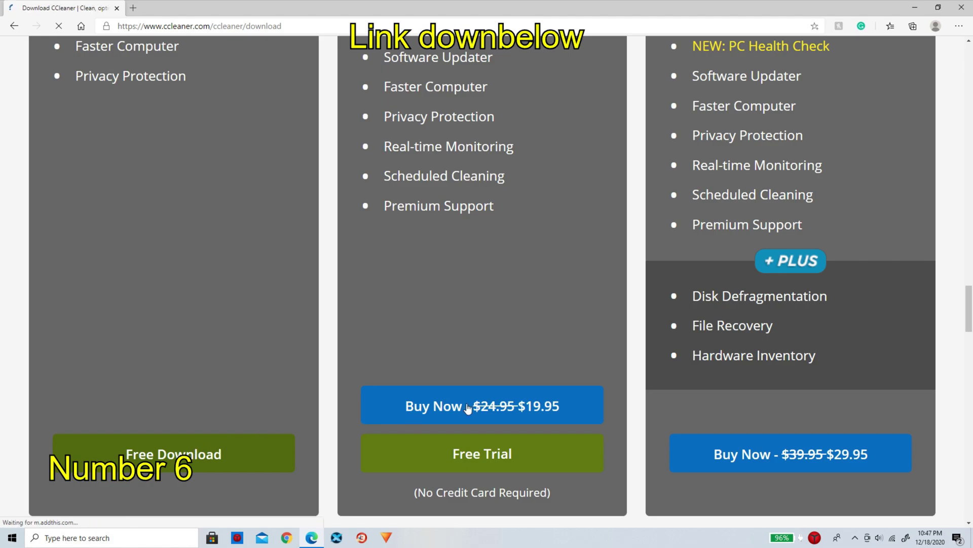
pyautogui.scroll(-15, 969, 264)
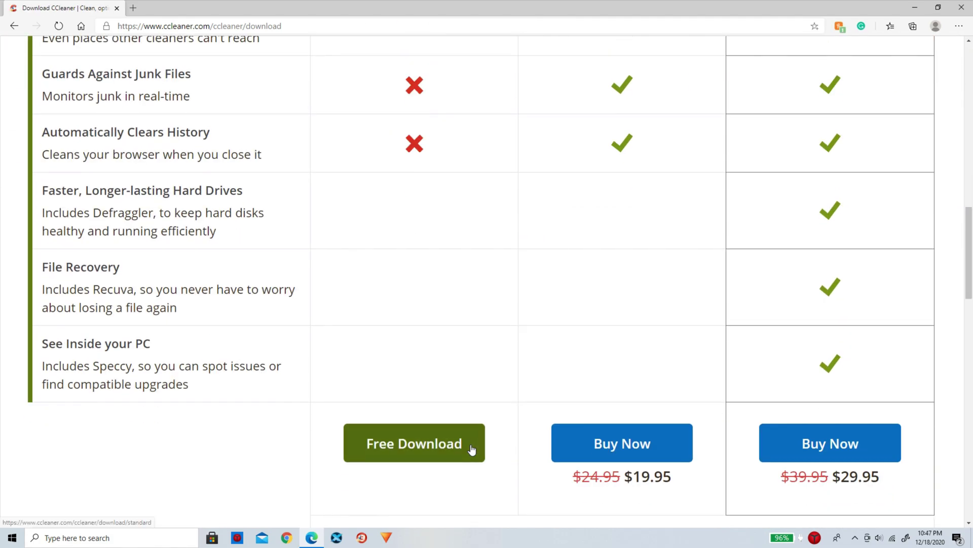
pyautogui.click(473, 446)
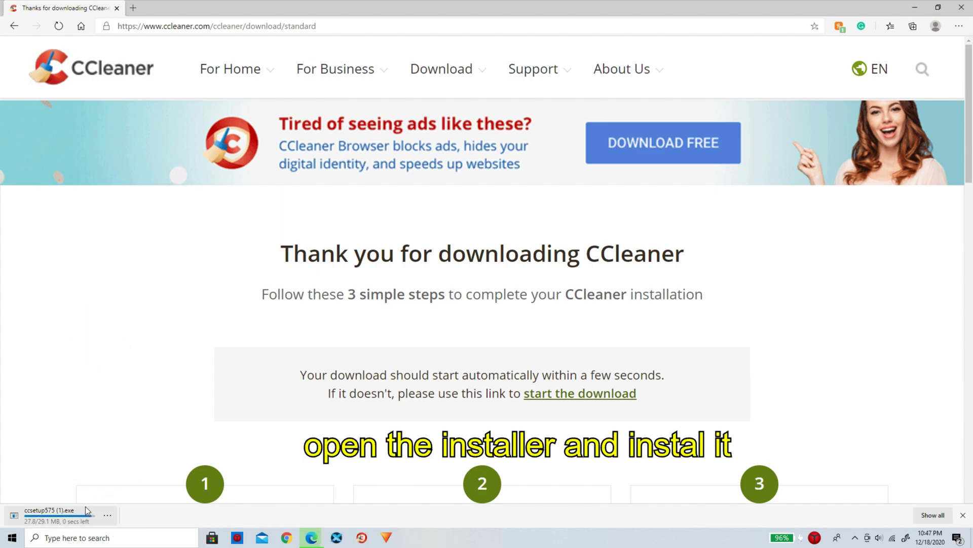
# Step: Run ccsetup575 (1).exe to install CCleaner v5.75, declining the Professional upgrade
pyautogui.click(65, 515)
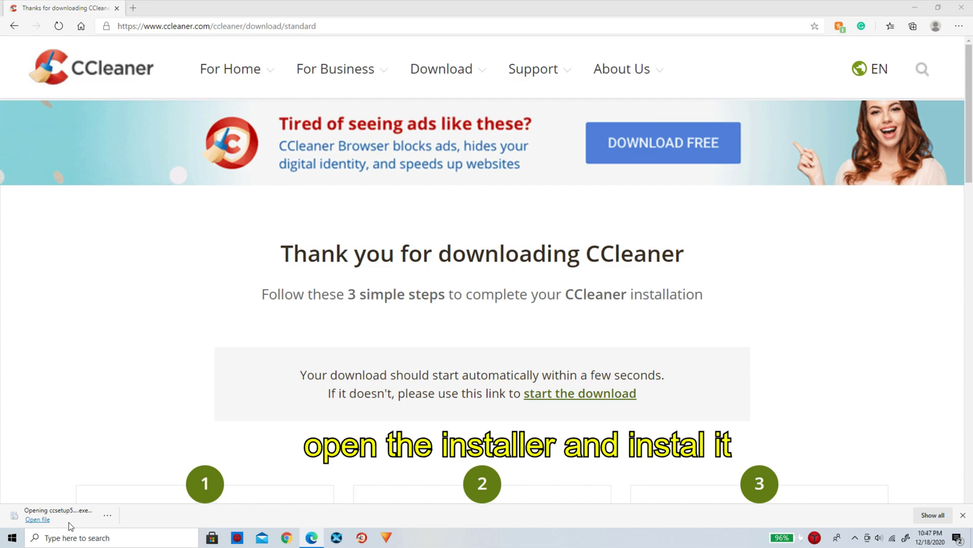
pyautogui.click(915, 7)
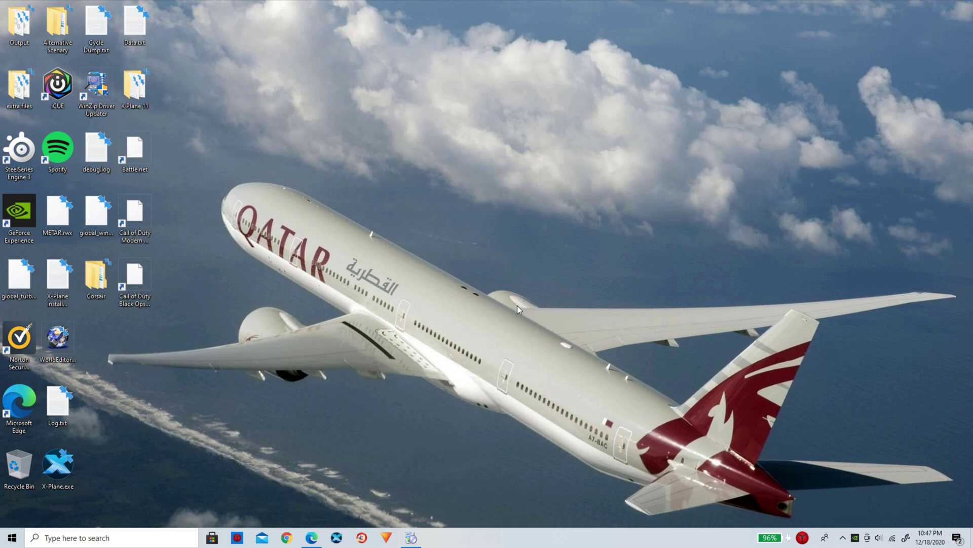
pyautogui.click(474, 277)
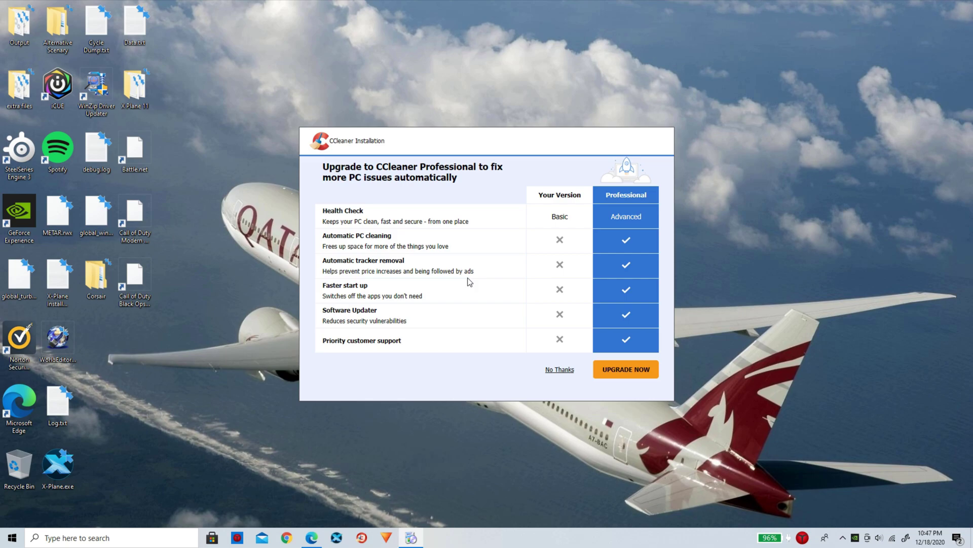
pyautogui.click(561, 370)
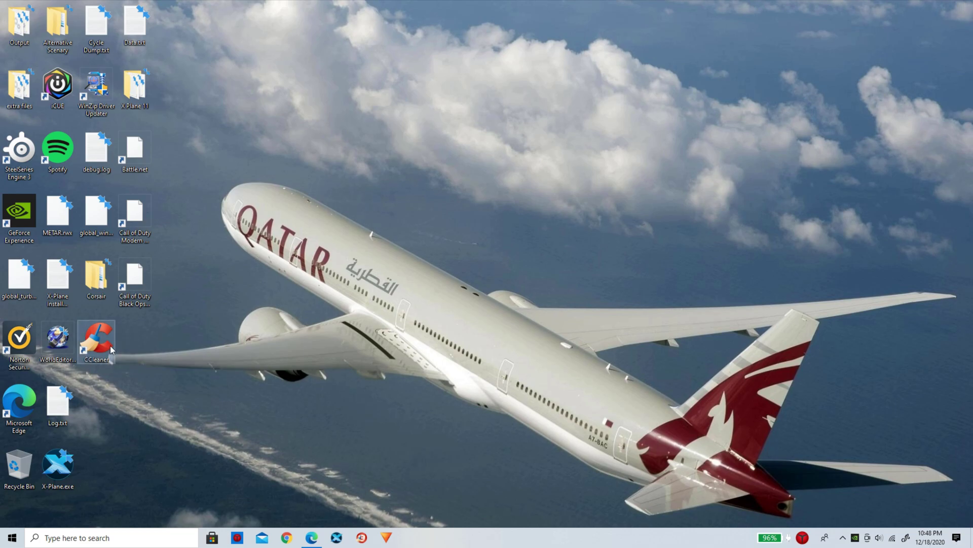
# Step: Launch CCleaner, skip the intro slides, and run the Health Check with Edge closed
pyautogui.doubleClick(97, 340)
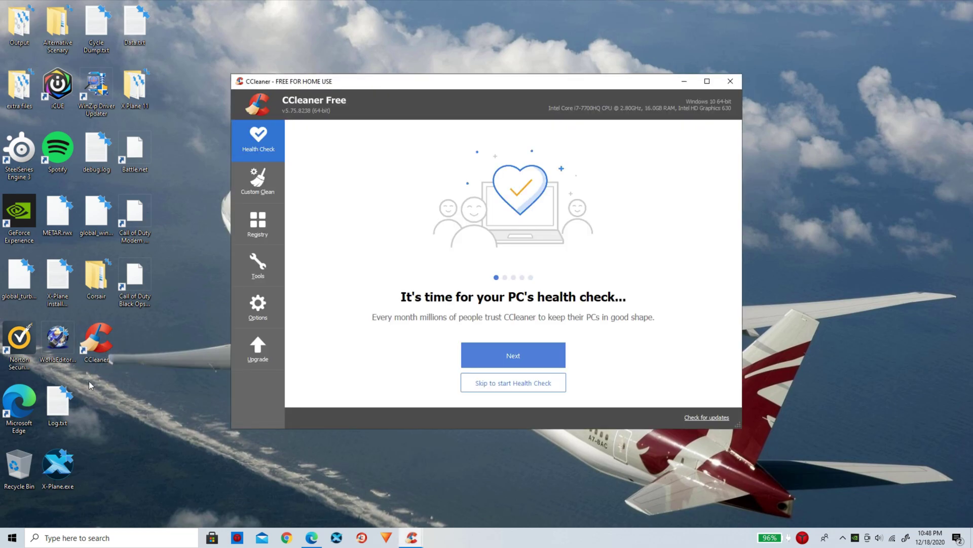
pyautogui.click(514, 361)
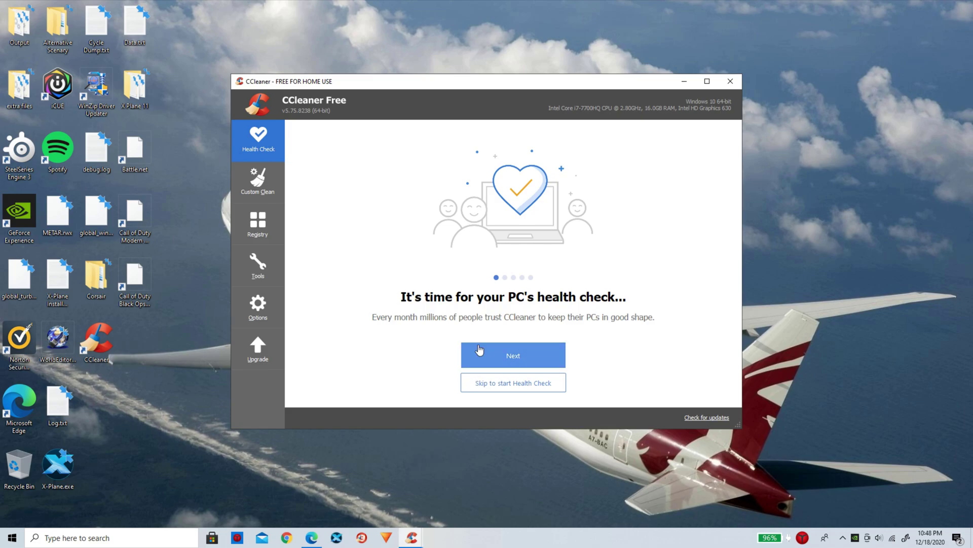
pyautogui.click(483, 363)
pyautogui.click(484, 363)
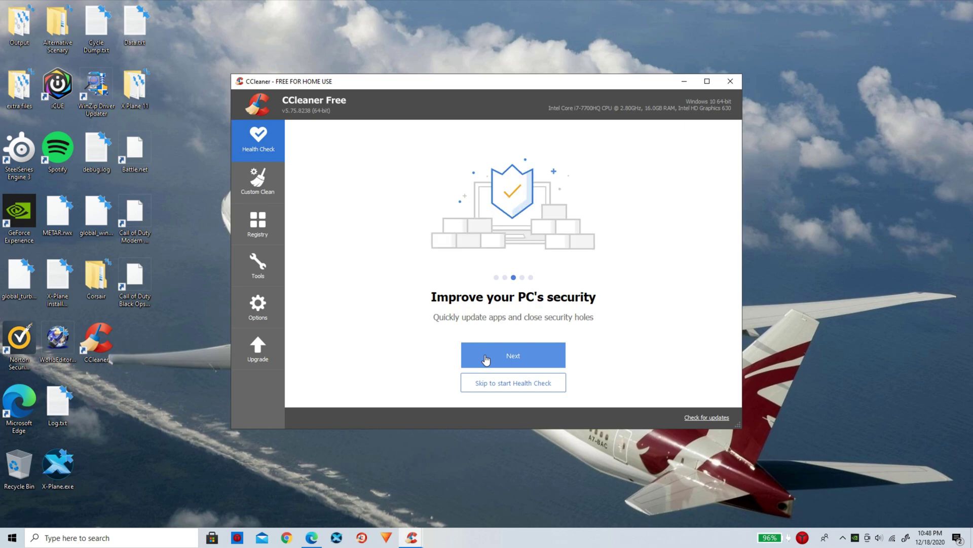
pyautogui.click(484, 362)
pyautogui.click(485, 362)
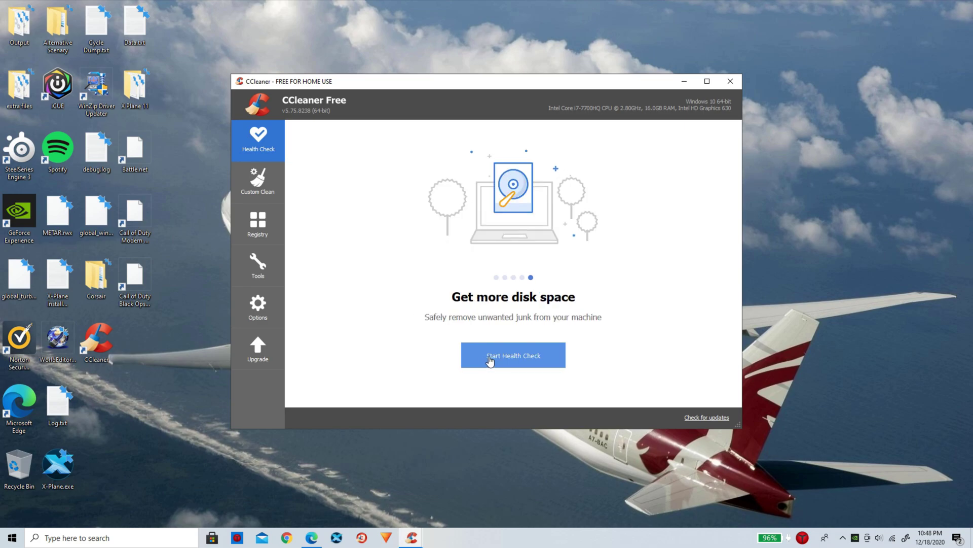
pyautogui.click(490, 363)
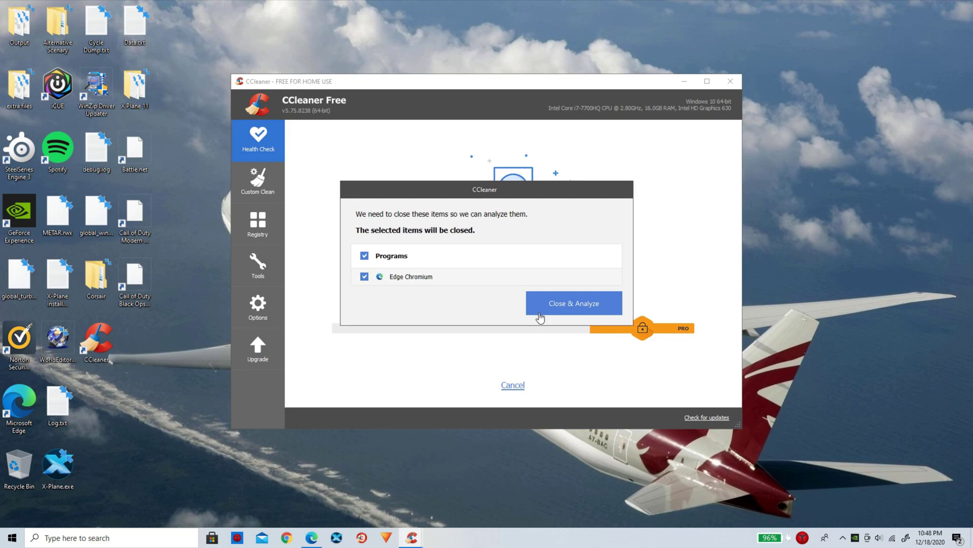
pyautogui.click(552, 305)
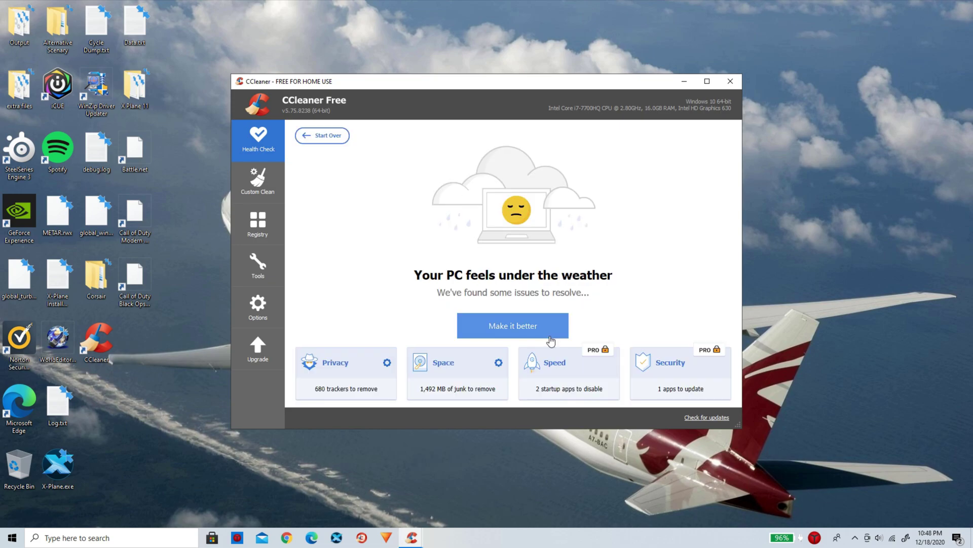
# Step: Apply the Health Check's fixes with Make it better
pyautogui.click(516, 325)
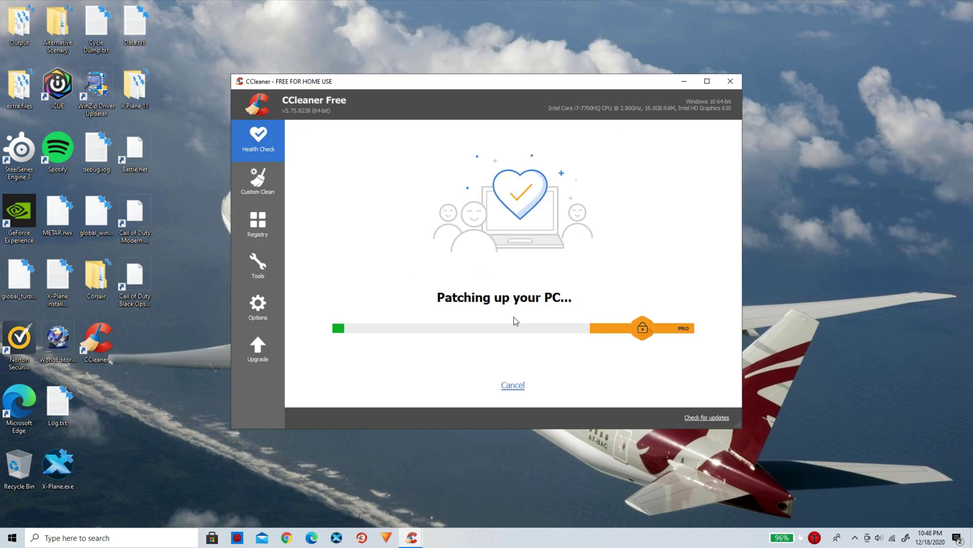